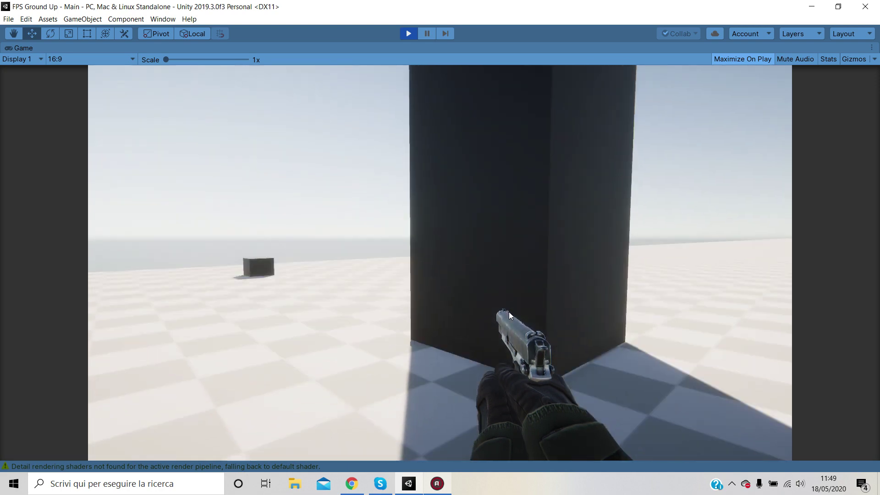
# Step: Play-test the player's walking and strafing around the dark pillar with the pistol in hand, and stop play mode
pyautogui.press('a')
pyautogui.press('d')
pyautogui.press('a')
pyautogui.press('d')
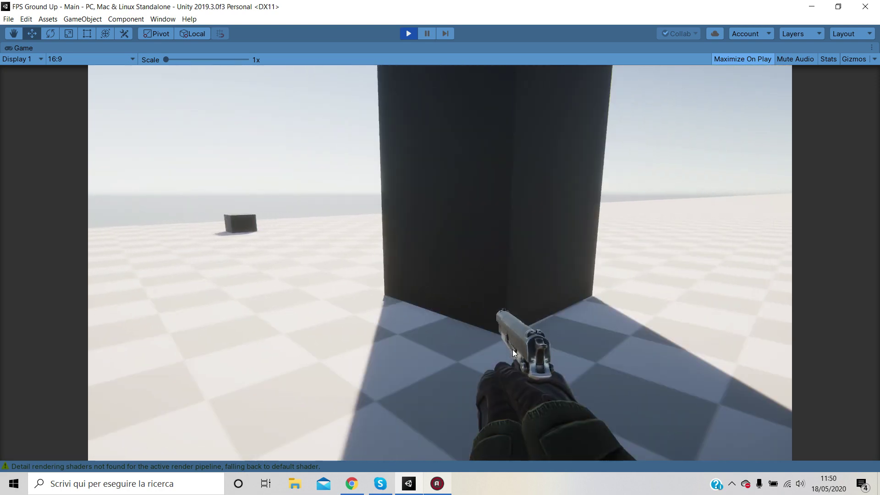
pyautogui.press('a')
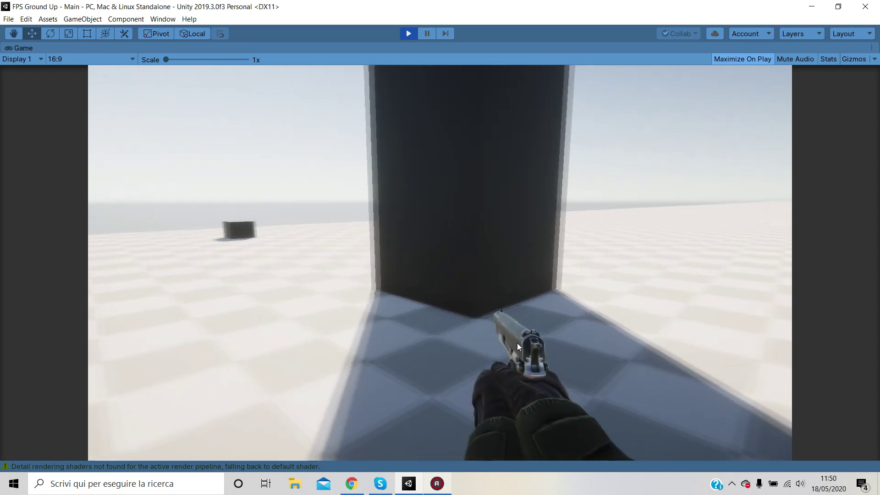
pyautogui.press('w')
pyautogui.press('d')
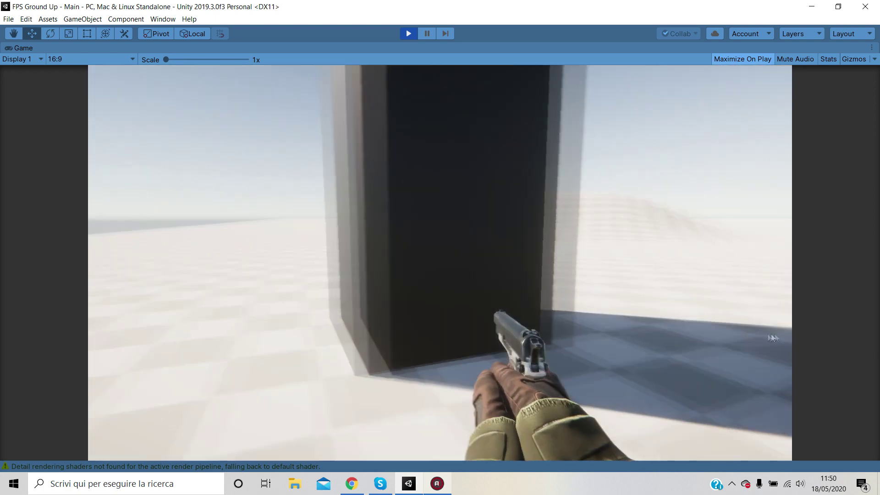
pyautogui.press('a')
pyautogui.press('w')
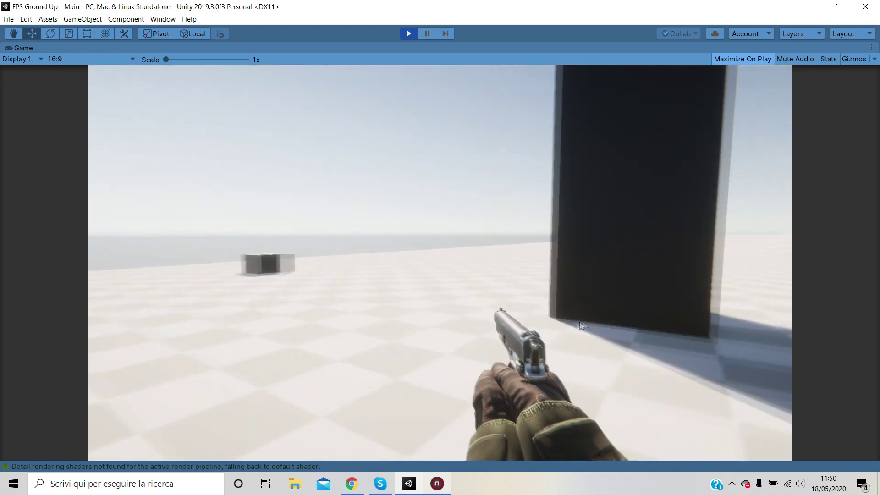
pyautogui.press('d')
pyautogui.press('a')
pyautogui.press('a')
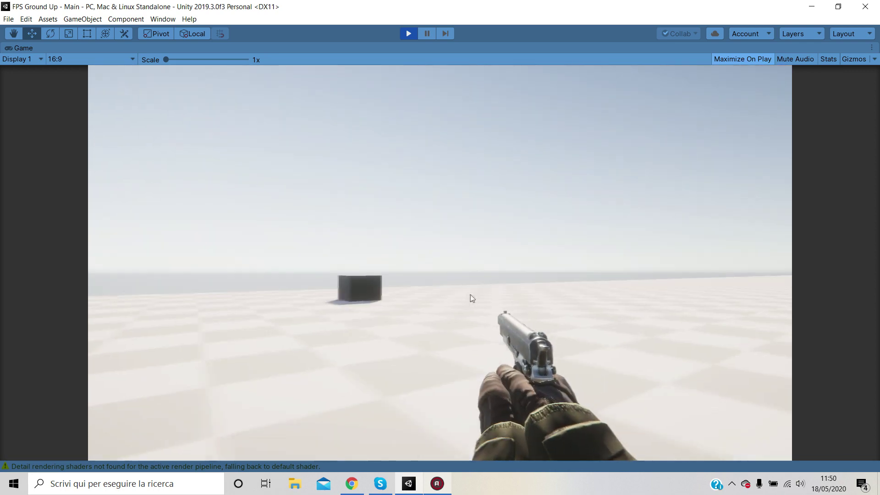
pyautogui.press('d')
pyautogui.press('a')
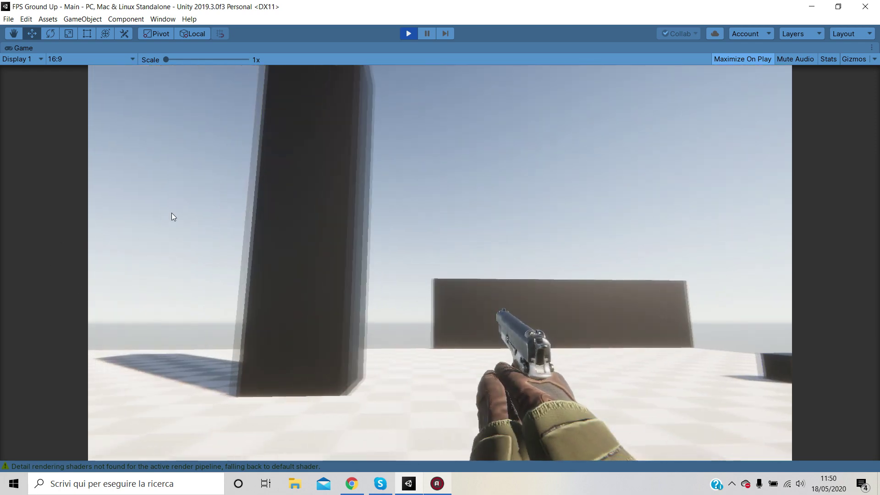
pyautogui.hotkey('ctrl', 'p')
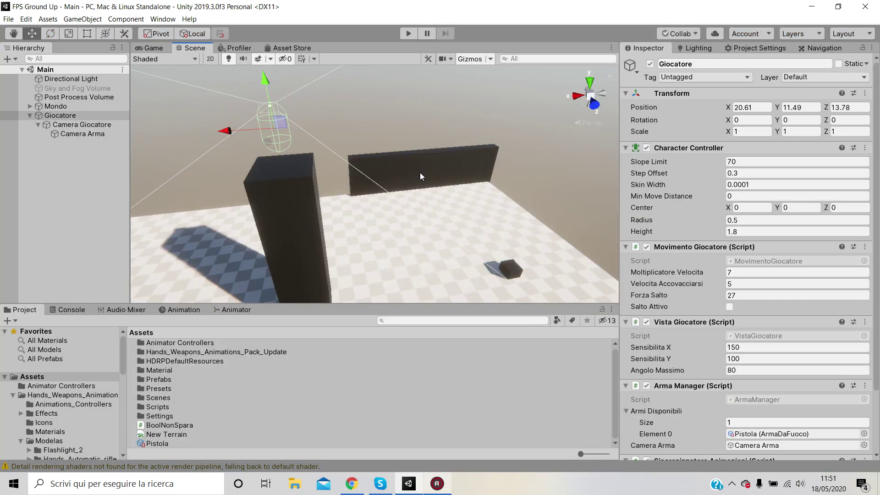
# Step: Examine the Giocatore object's capsule in the scene and its components from Character Controller through Sincronizzatore Animazioni
pyautogui.moveTo(420, 172); pyautogui.dragTo(697, 155, button='right')
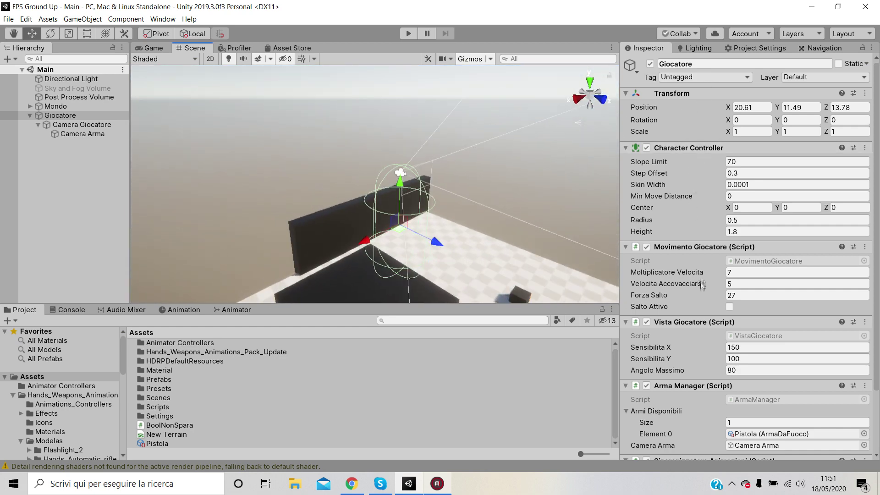
pyautogui.scroll(-3, 683, 331)
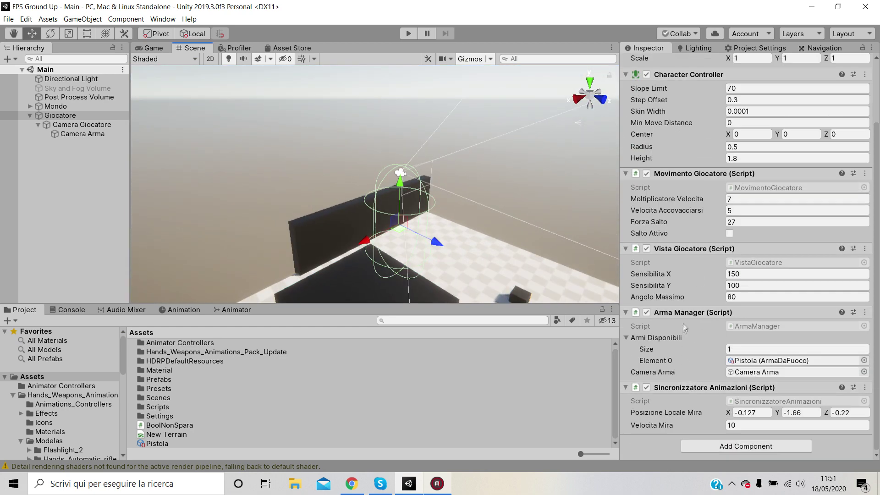
pyautogui.scroll(3, 686, 304)
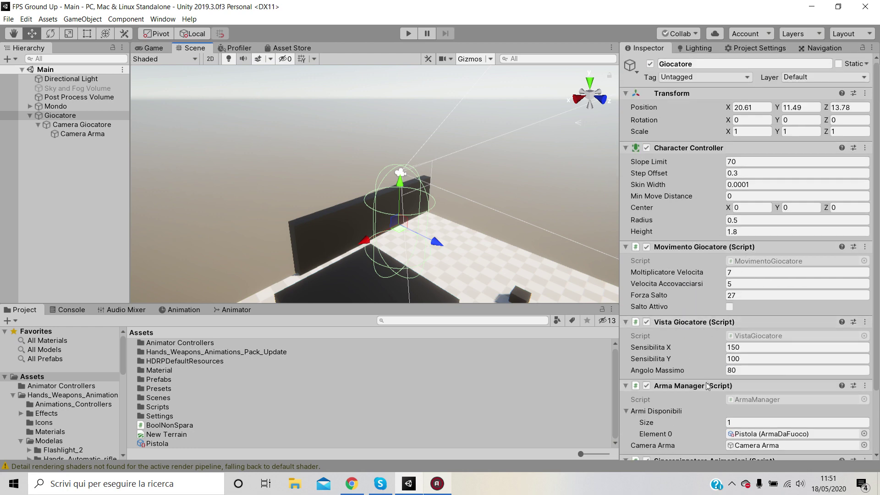
pyautogui.scroll(-3, 697, 432)
pyautogui.scroll(3, 698, 298)
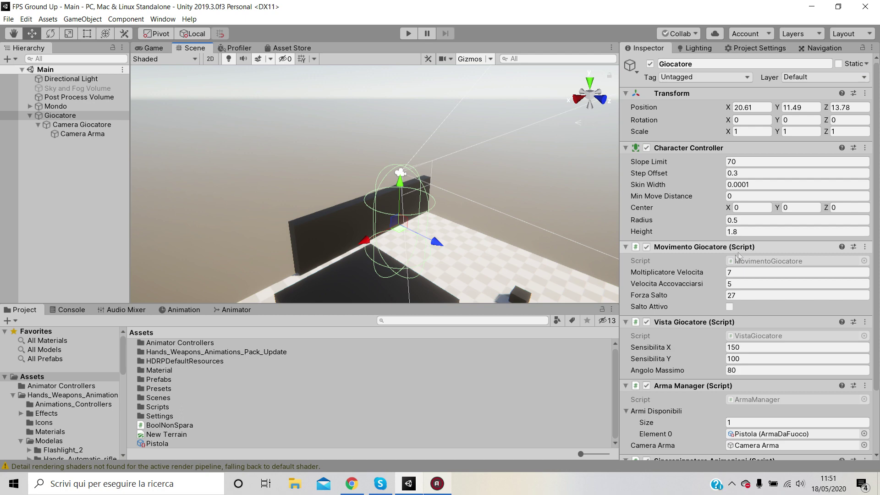
pyautogui.scroll(-3, 675, 274)
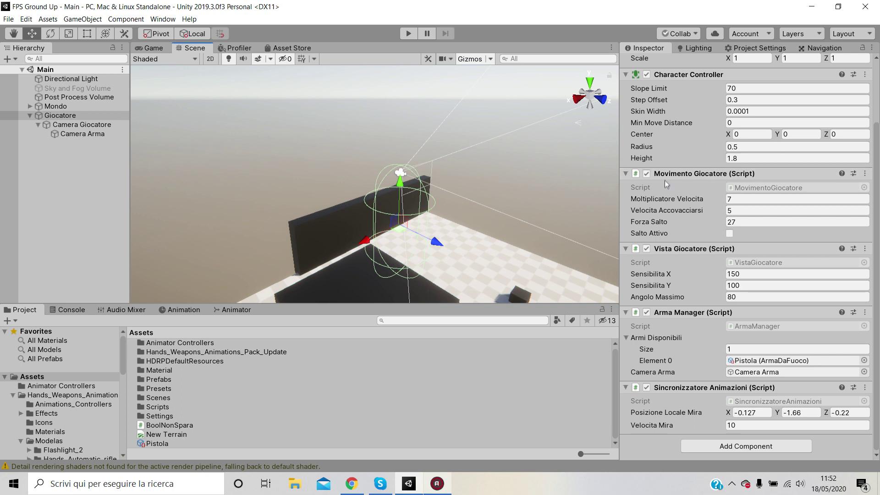
pyautogui.keyDown('alt'); pyautogui.moveTo(565, 214); pyautogui.dragTo(217, 190); pyautogui.keyUp('alt')
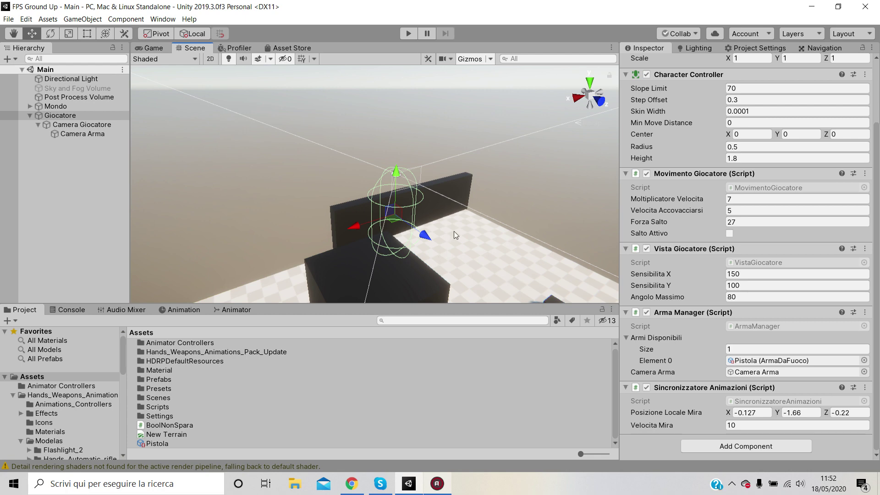
pyautogui.scroll(3, 767, 206)
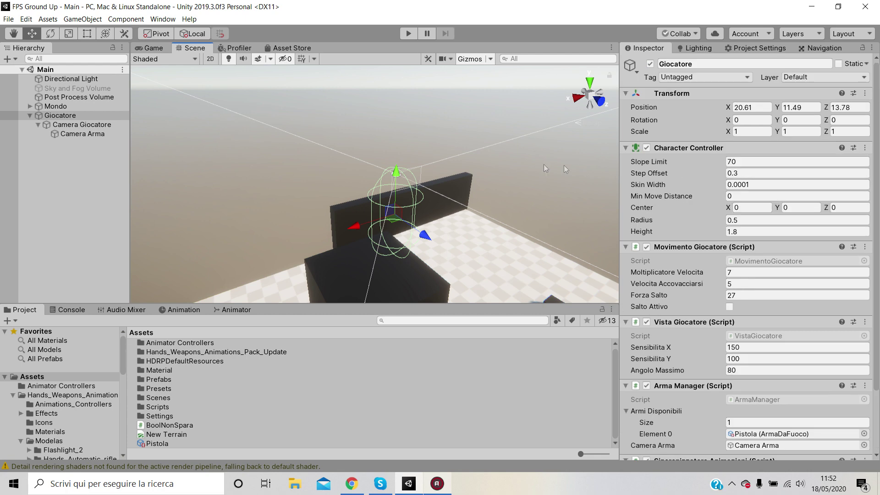
pyautogui.keyDown('alt'); pyautogui.moveTo(574, 168); pyautogui.dragTo(526, 188); pyautogui.keyUp('alt')
pyautogui.click(80, 119)
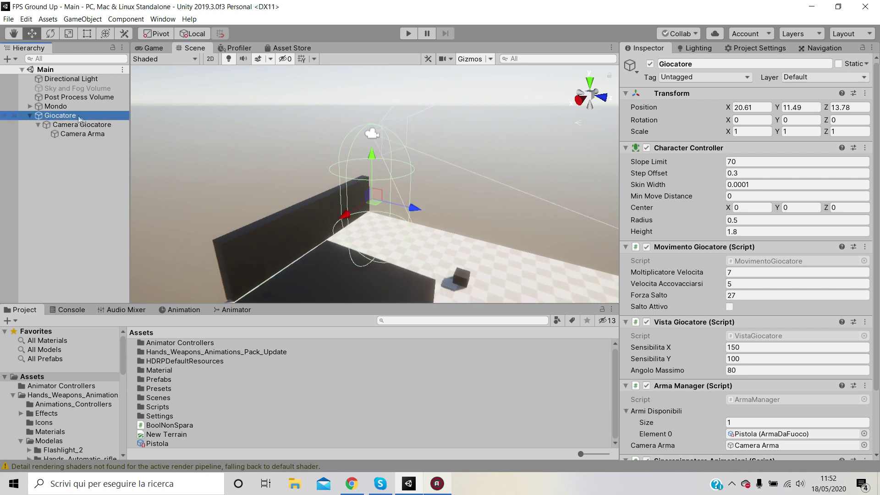
pyautogui.keyDown('alt'); pyautogui.moveTo(397, 172); pyautogui.dragTo(419, 178); pyautogui.keyUp('alt')
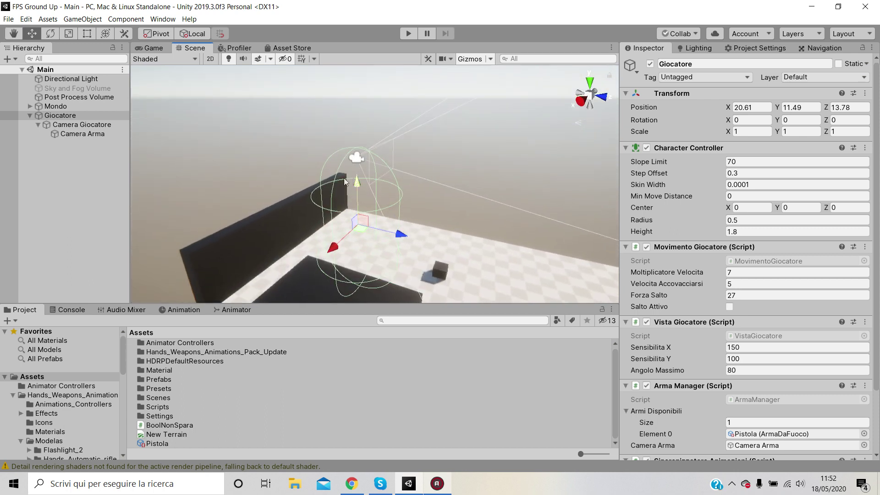
pyautogui.click(42, 116)
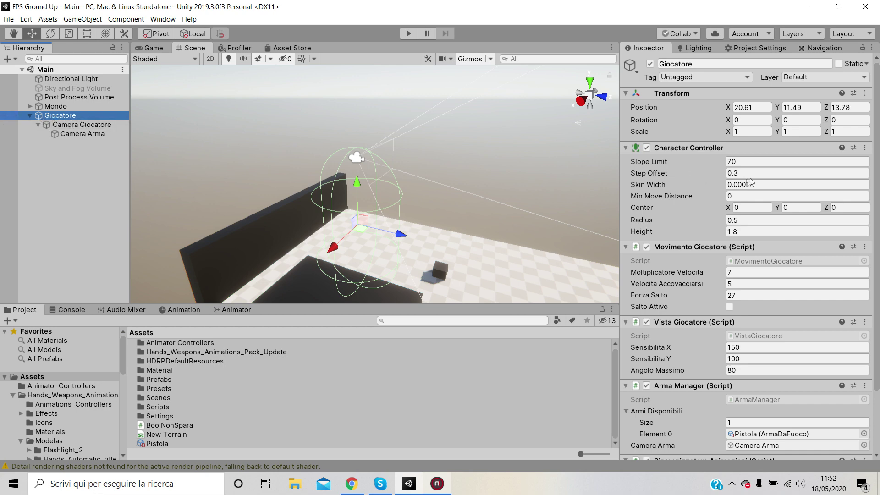
pyautogui.scroll(-3, 750, 179)
pyautogui.scroll(3, 740, 193)
# Step: Inspect the Giocatore capsule around the pillar together with the Character Controller's Skin Width setting
pyautogui.moveTo(320, 236); pyautogui.dragTo(384, 206, button='right')
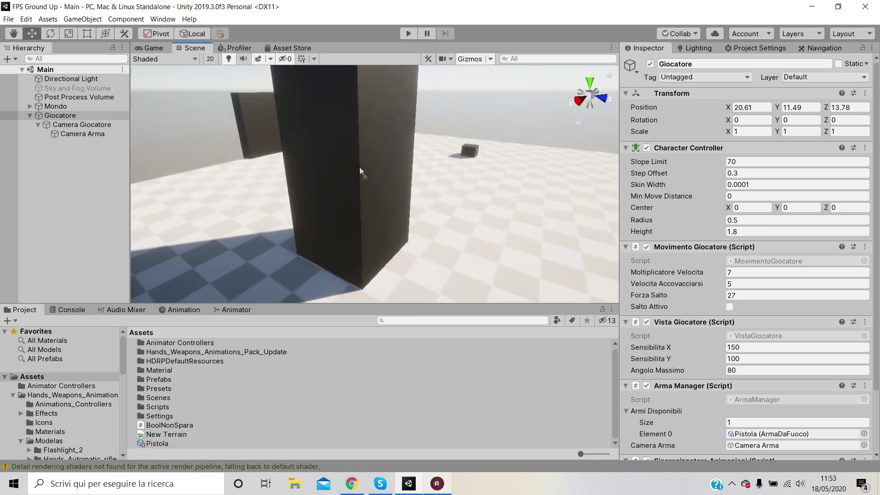
pyautogui.moveTo(334, 161); pyautogui.dragTo(368, 210, button='right')
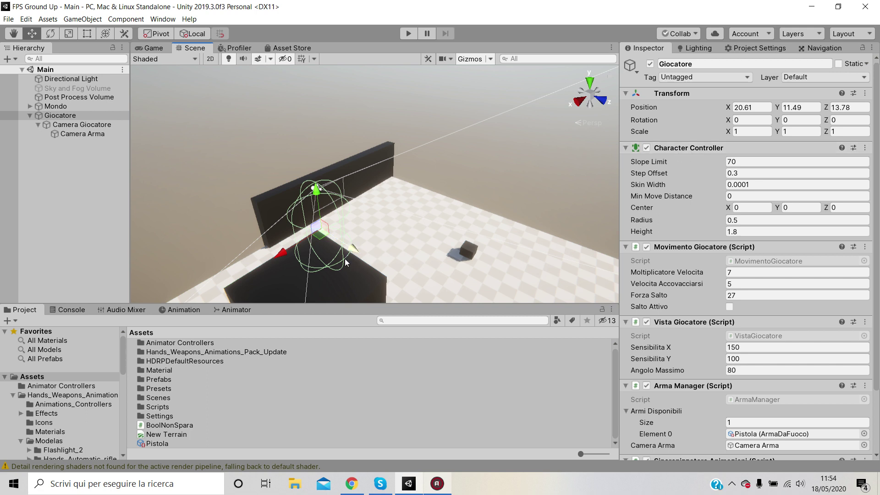
pyautogui.moveTo(392, 224)
pyautogui.mouseDown(button='right')
pyautogui.moveTo(367, 232)
pyautogui.moveTo(388, 240)
pyautogui.mouseUp(button='right')
pyautogui.keyDown('alt'); pyautogui.moveTo(395, 241); pyautogui.dragTo(340, 183); pyautogui.keyUp('alt')
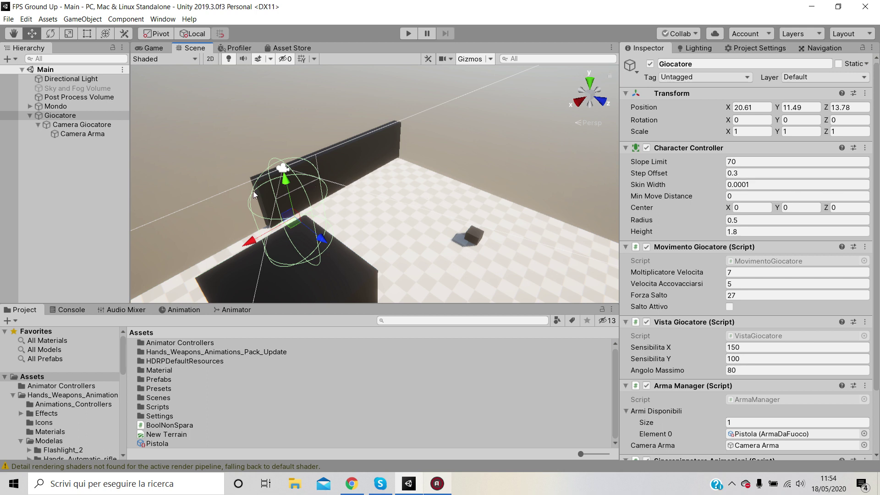
pyautogui.click(745, 186)
pyautogui.keyDown('alt'); pyautogui.moveTo(330, 205); pyautogui.dragTo(362, 154); pyautogui.keyUp('alt')
pyautogui.keyDown('alt'); pyautogui.moveTo(413, 183); pyautogui.dragTo(462, 210); pyautogui.keyUp('alt')
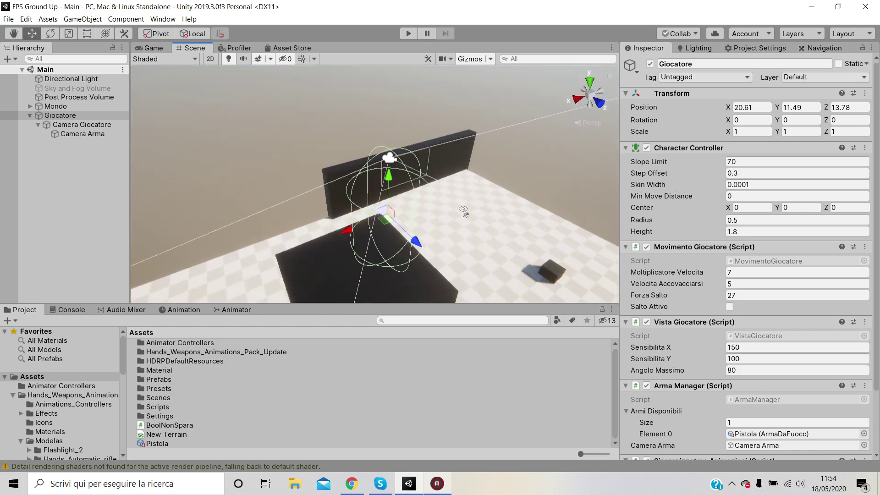
pyautogui.click(751, 188)
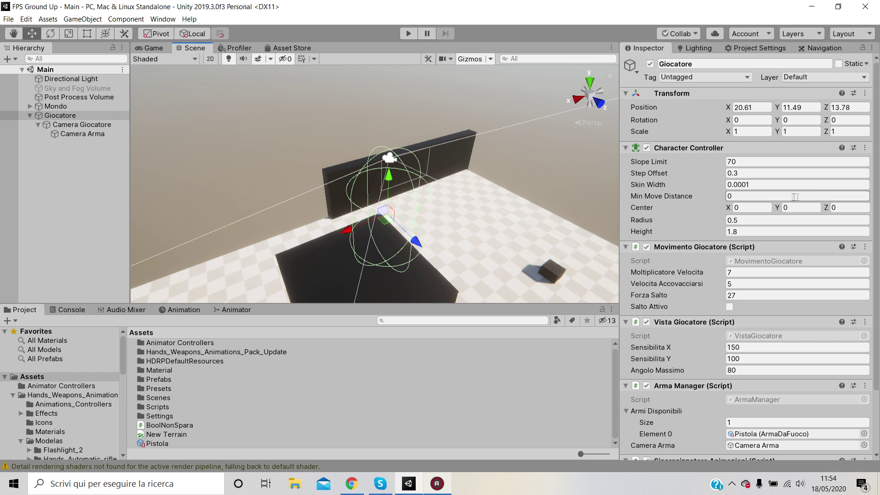
pyautogui.click(728, 183)
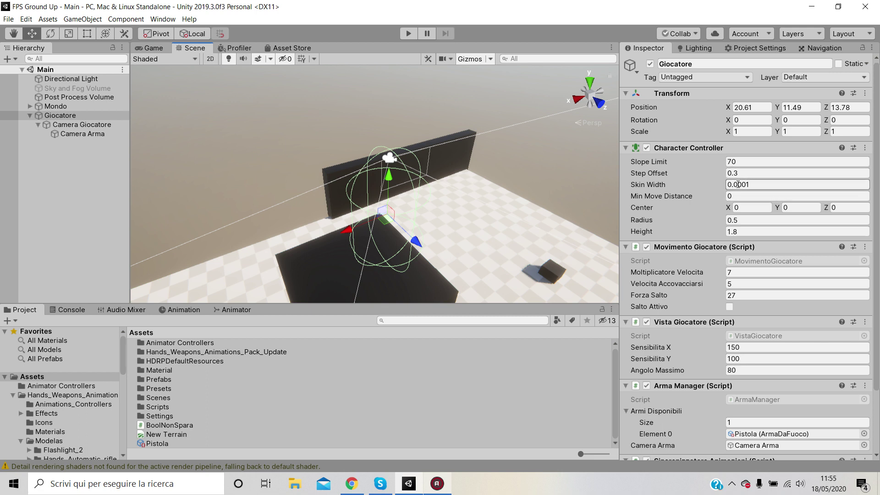
pyautogui.scroll(-3, 726, 189)
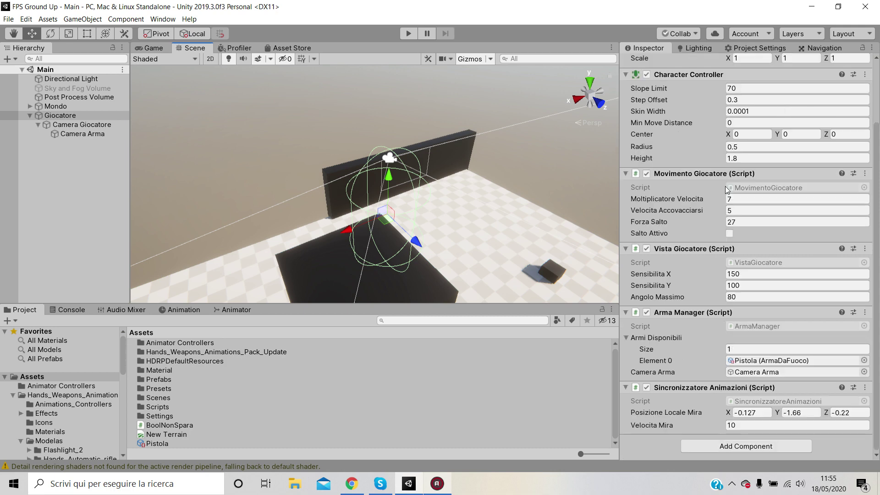
pyautogui.scroll(3, 689, 184)
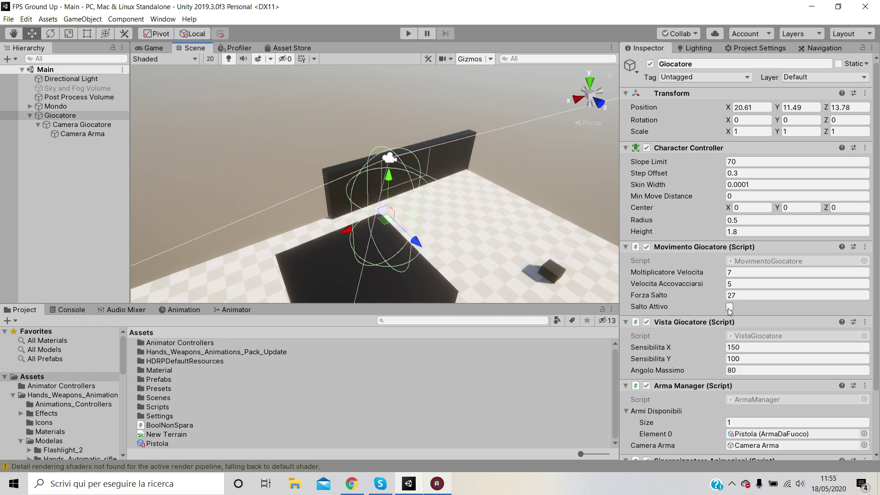
# Step: Review the speed and jump settings of Giocatore's Movimento Giocatore script, including Forza Salto
pyautogui.moveTo(497, 234)
pyautogui.keyDown('alt'); pyautogui.mouseDown()
pyautogui.moveTo(437, 230)
pyautogui.moveTo(493, 226)
pyautogui.moveTo(486, 222)
pyautogui.mouseUp(); pyautogui.keyUp('alt')
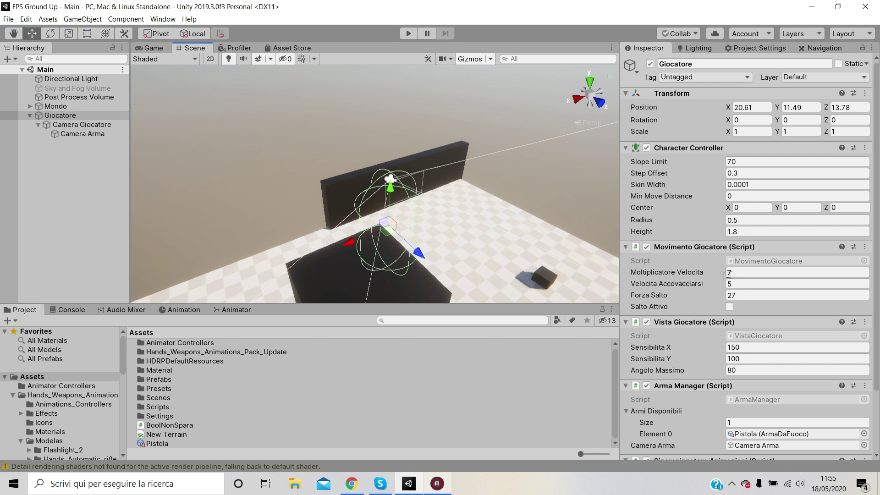
pyautogui.keyDown('alt'); pyautogui.moveTo(522, 239); pyautogui.dragTo(545, 252); pyautogui.keyUp('alt')
pyautogui.click(738, 296)
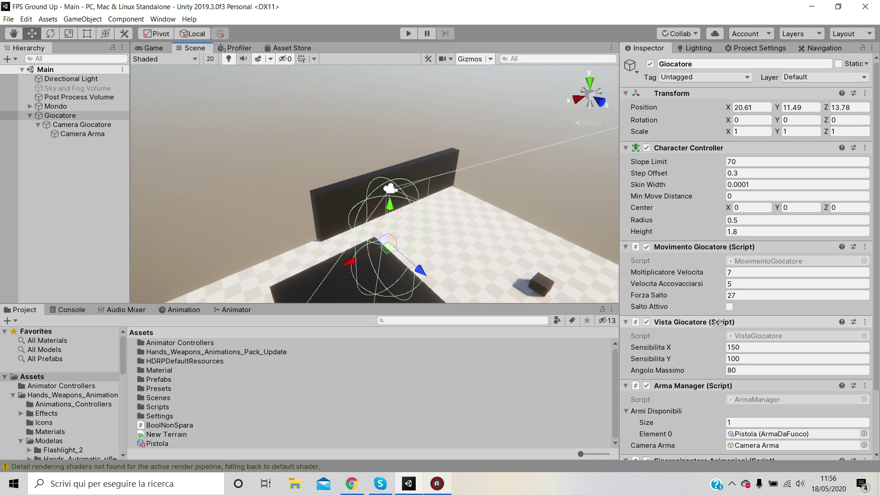
pyautogui.scroll(-3, 700, 326)
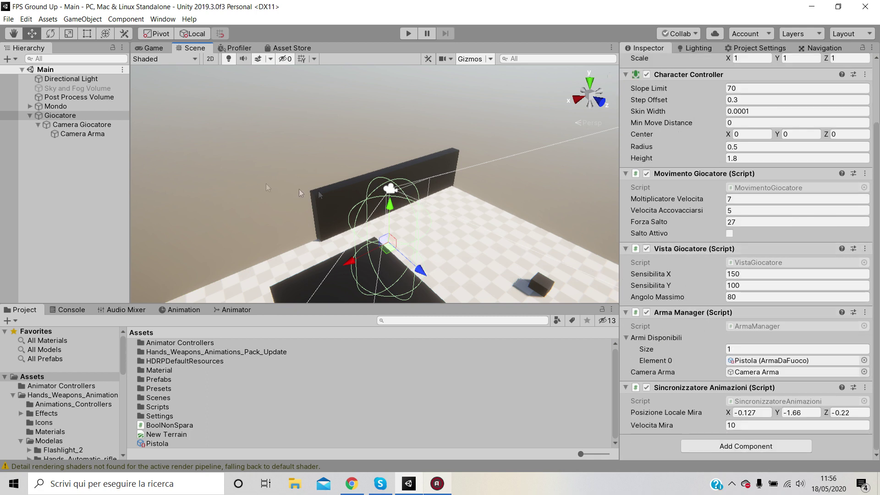
# Step: Compare the Transform and Camera settings of Camera Giocatore and its child Camera Arma
pyautogui.click(70, 125)
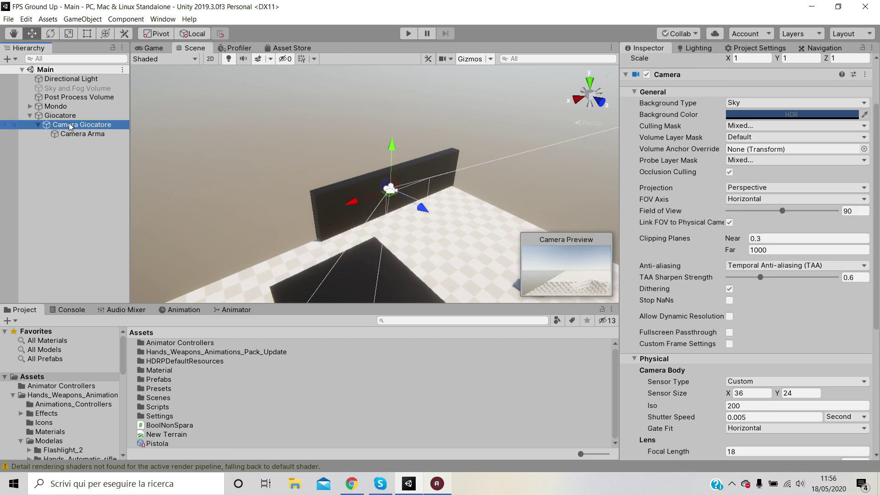
pyautogui.scroll(3, 751, 247)
pyautogui.click(99, 134)
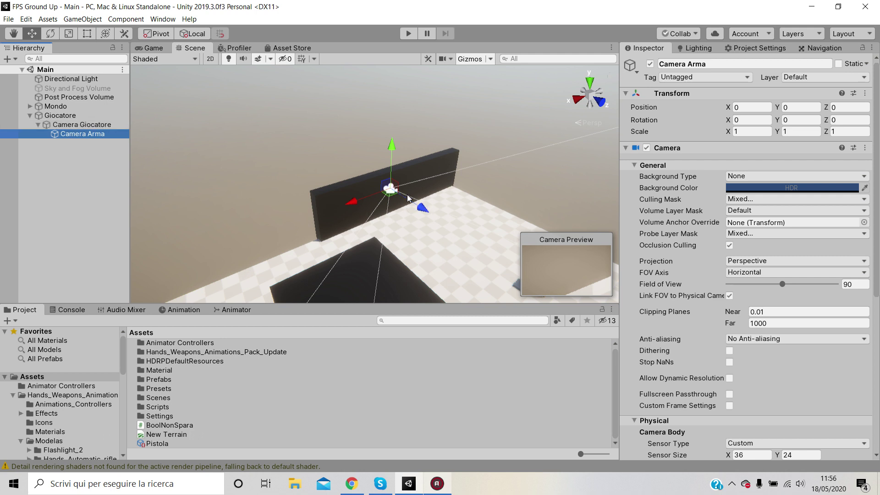
pyautogui.scroll(-3, 668, 241)
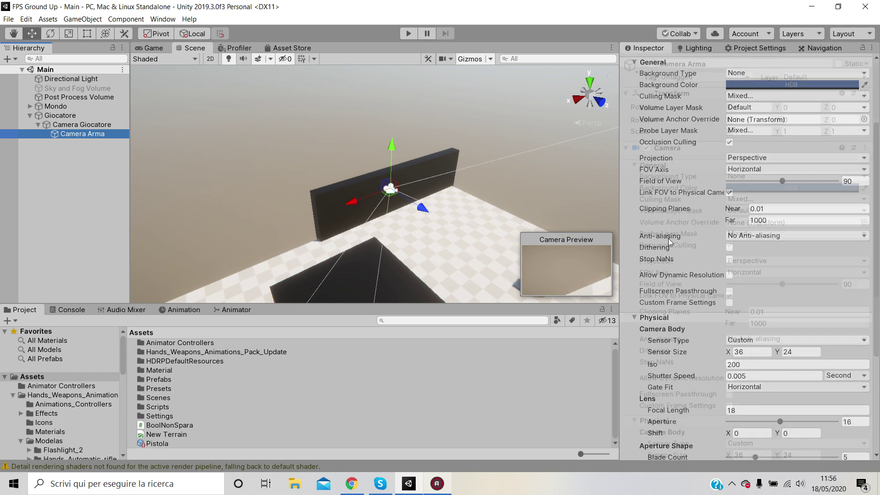
pyautogui.scroll(3, 668, 239)
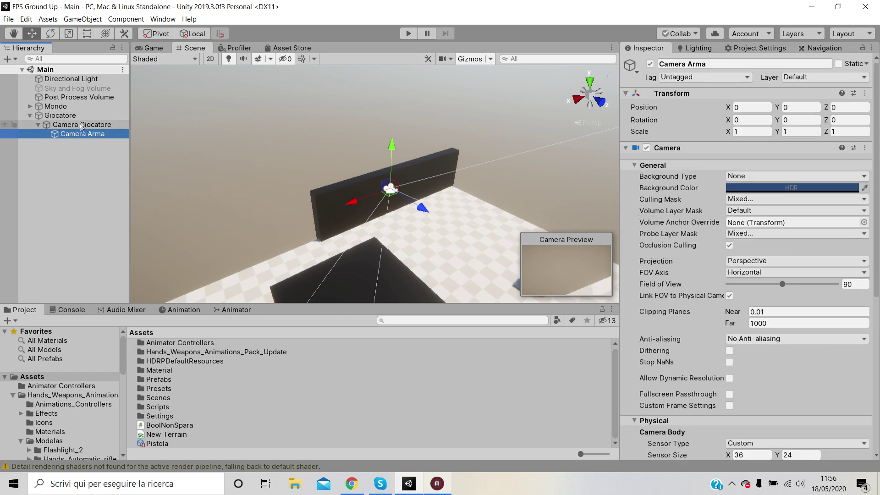
pyautogui.keyDown('alt'); pyautogui.moveTo(394, 200); pyautogui.dragTo(443, 201); pyautogui.keyUp('alt')
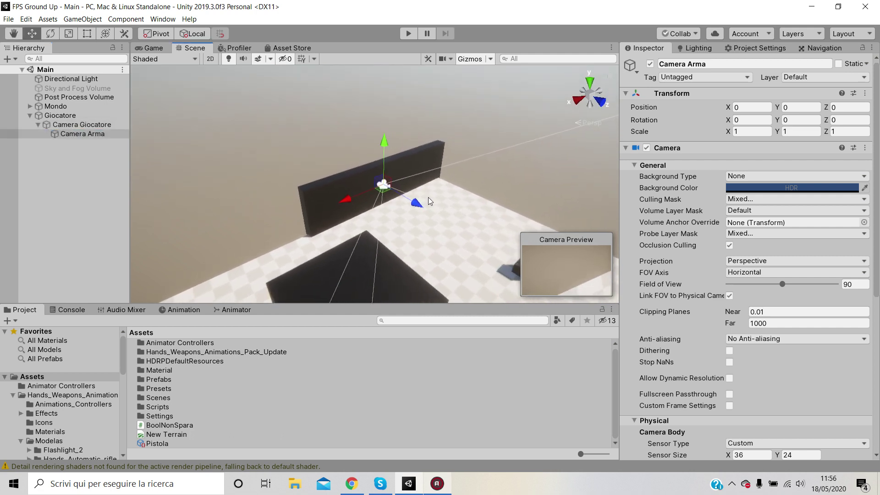
pyautogui.click(98, 126)
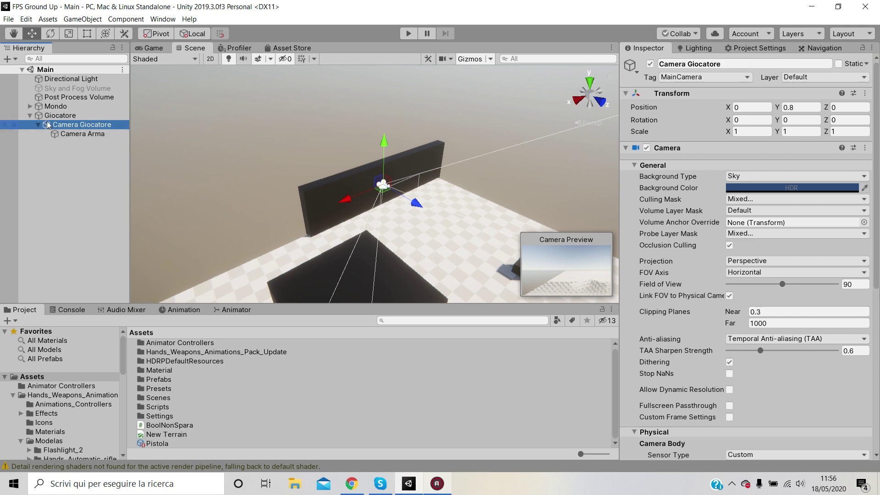
# Step: Review the sensitivity and Angolo Massimo settings in Giocatore's Vista Giocatore script
pyautogui.click(73, 119)
pyautogui.scroll(-4, 707, 273)
pyautogui.click(731, 296)
pyautogui.press('Return')
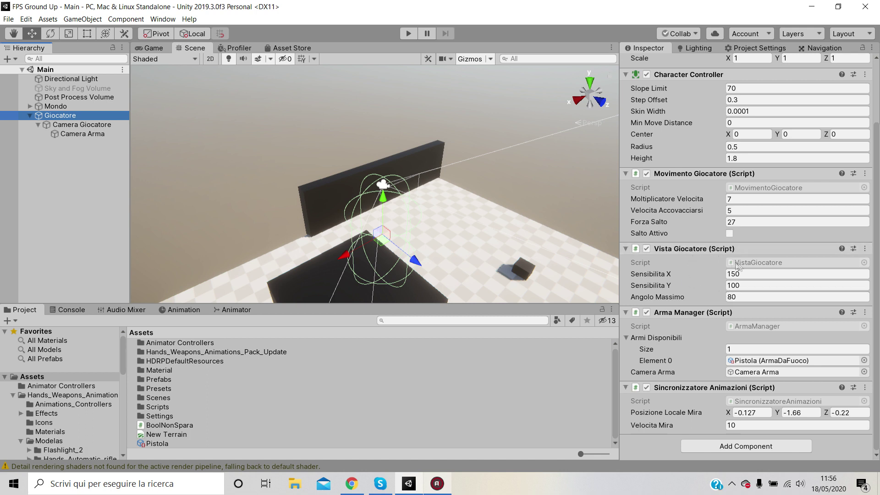
# Step: Review Giocatore's capsule in the scene and its components together with the Camera settings of its child Camera Giocatore
pyautogui.click(59, 118)
pyautogui.moveTo(443, 221); pyautogui.dragTo(441, 218, button='right')
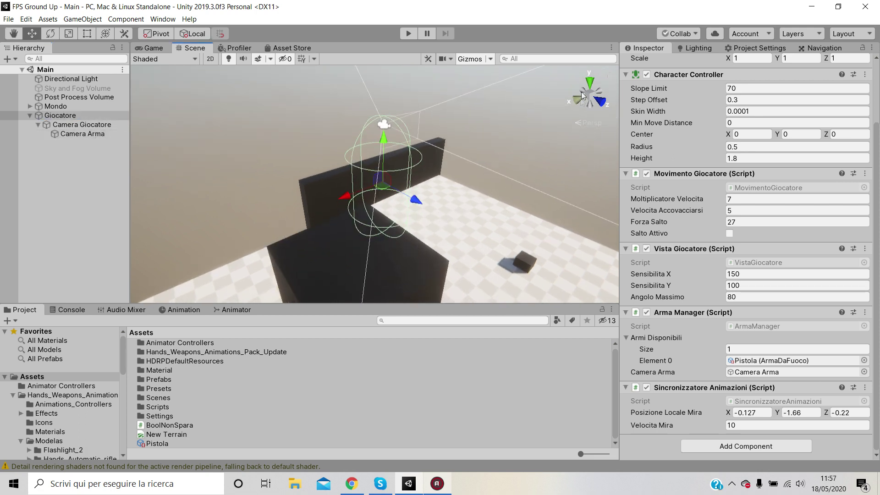
pyautogui.click(69, 115)
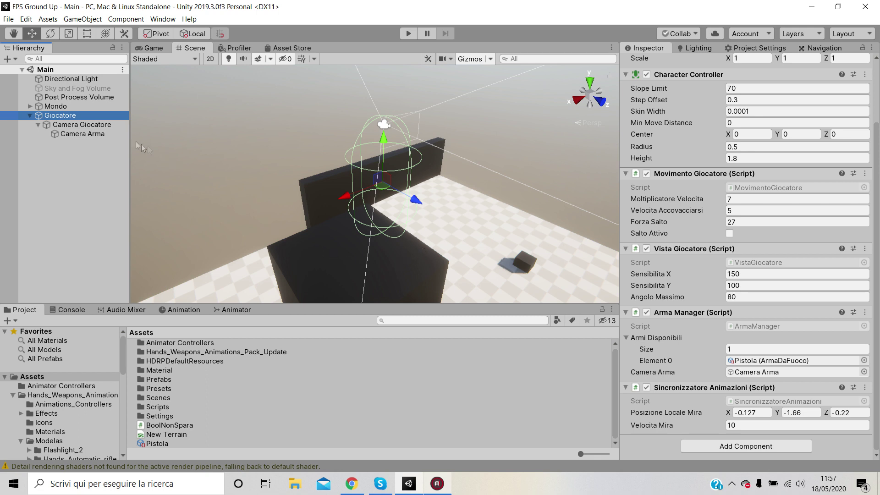
pyautogui.click(94, 125)
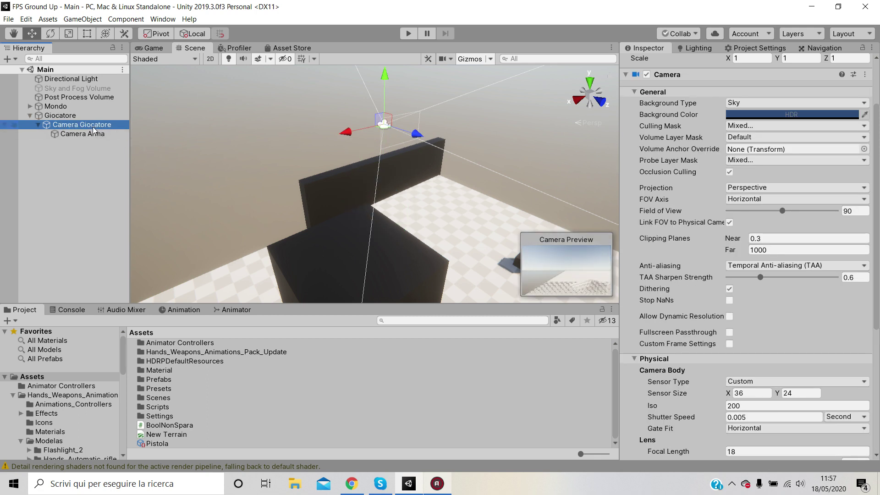
pyautogui.click(74, 116)
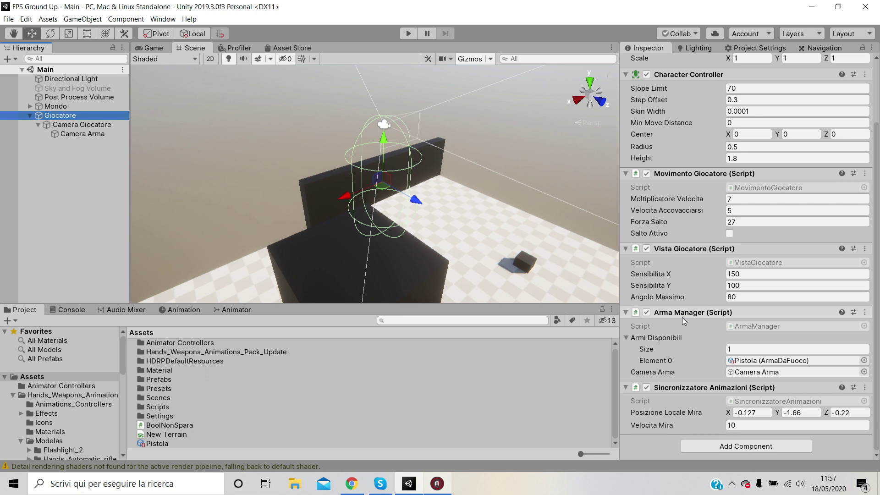
# Step: Open the Pistola asset referenced in Arma Manager's Element 0, review its weapon settings, and return to Giocatore's components
pyautogui.click(740, 365)
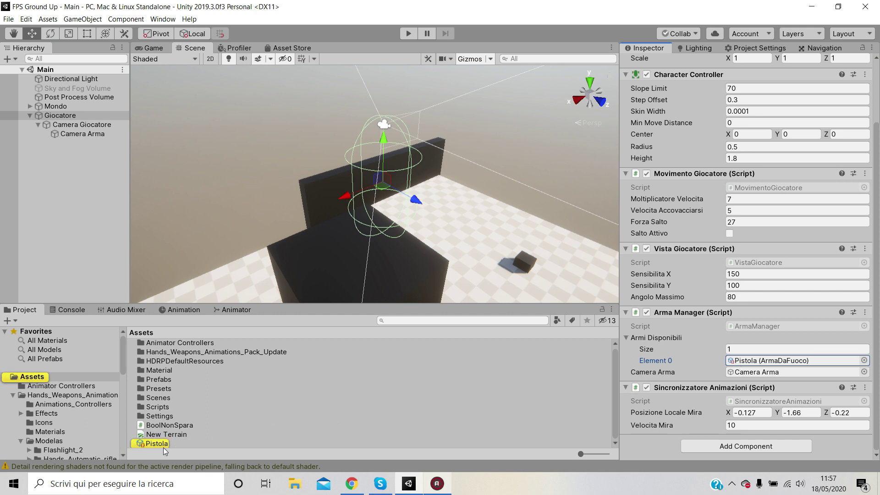
pyautogui.doubleClick(740, 365)
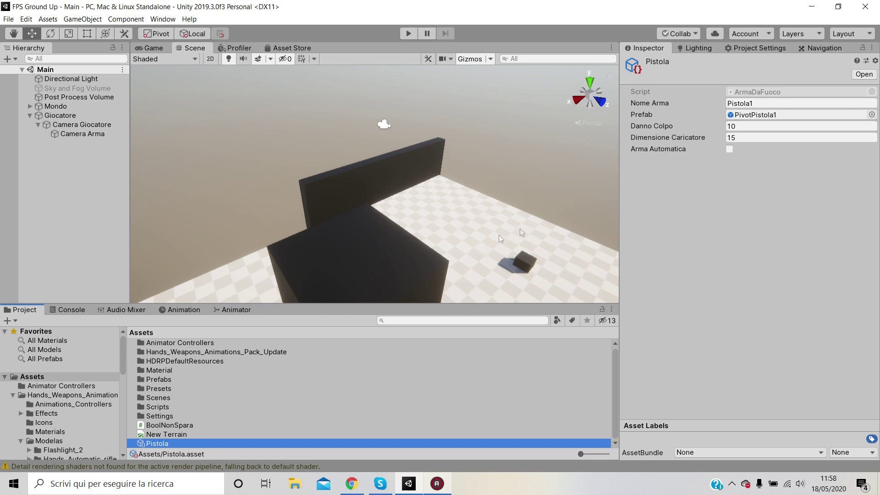
pyautogui.click(68, 115)
pyautogui.scroll(-3, 760, 413)
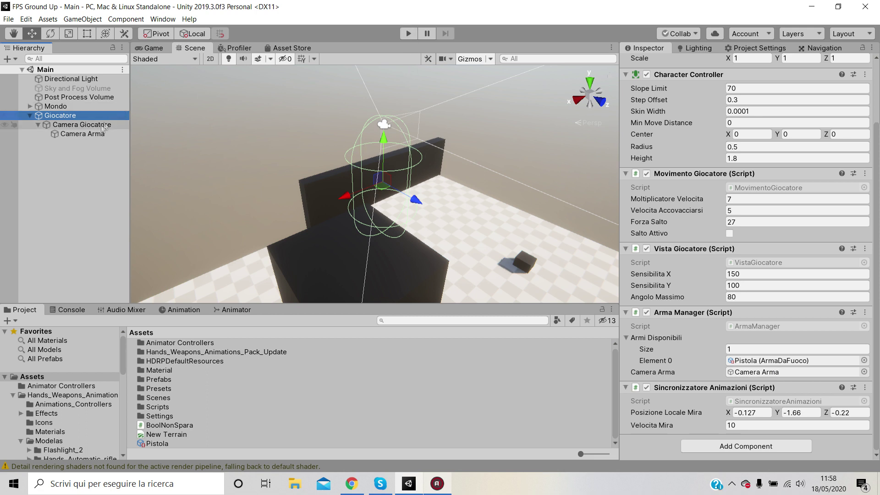
# Step: Select Camera Arma, run the game and pause it with the pistol spawned
pyautogui.click(69, 133)
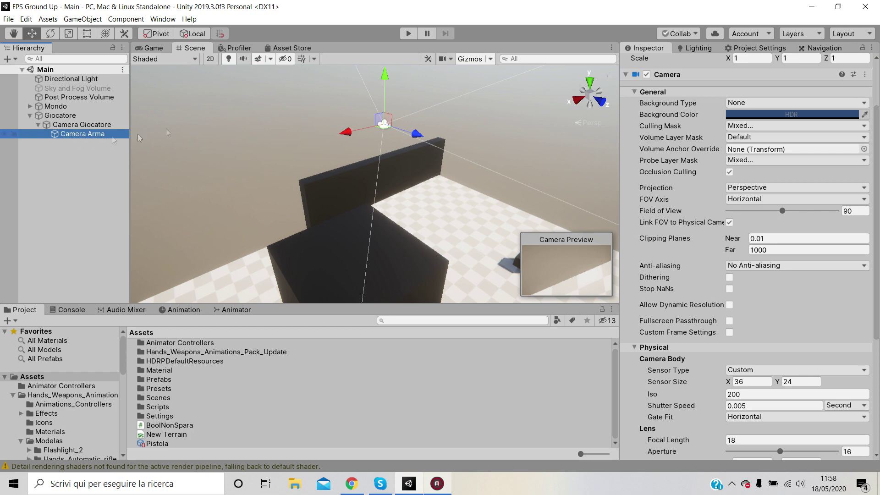
pyautogui.click(408, 34)
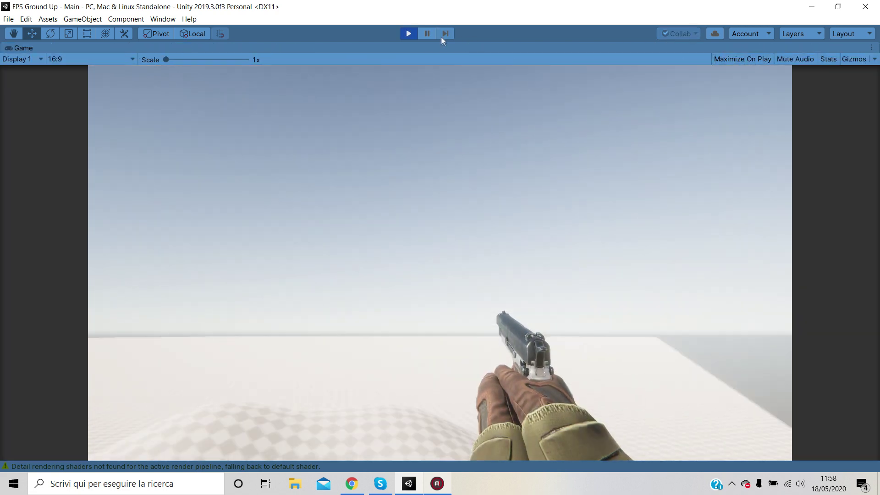
pyautogui.click(428, 34)
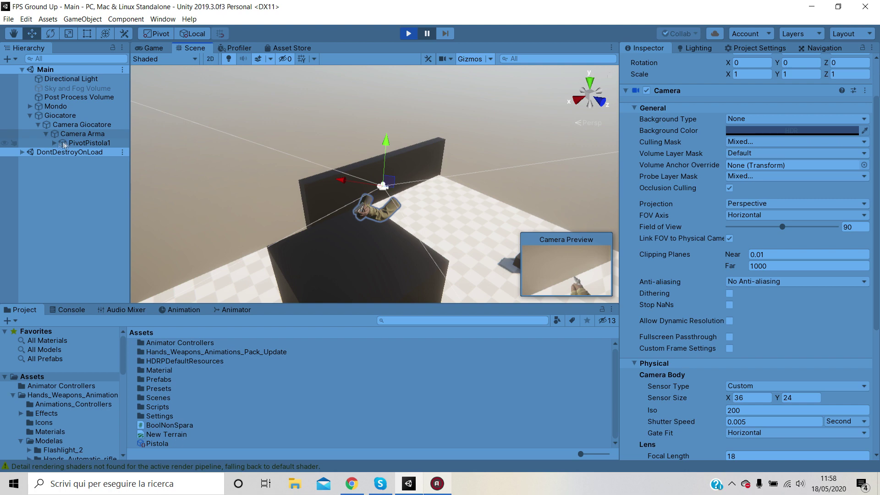
# Step: Expand PivotPistola1 under Camera Arma, inspect its Shooting script and the Hands_Gun Animator, and exit play mode
pyautogui.click(54, 143)
pyautogui.click(62, 151)
pyautogui.click(89, 143)
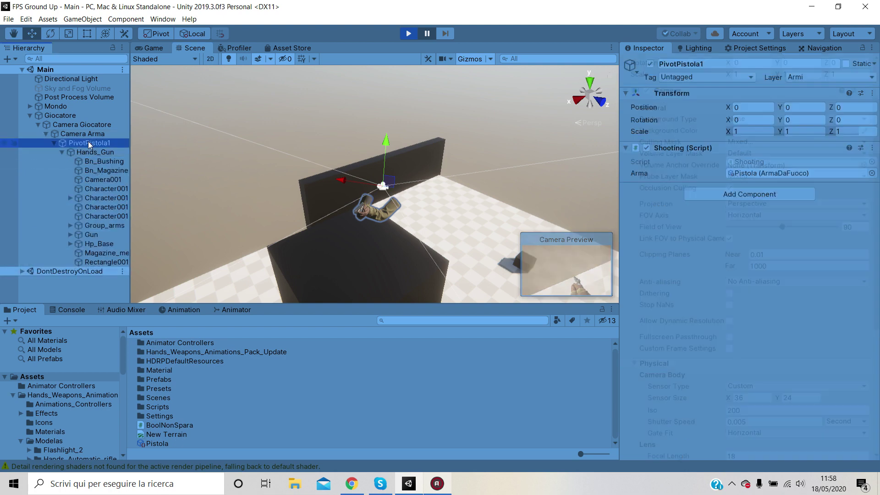
pyautogui.click(96, 153)
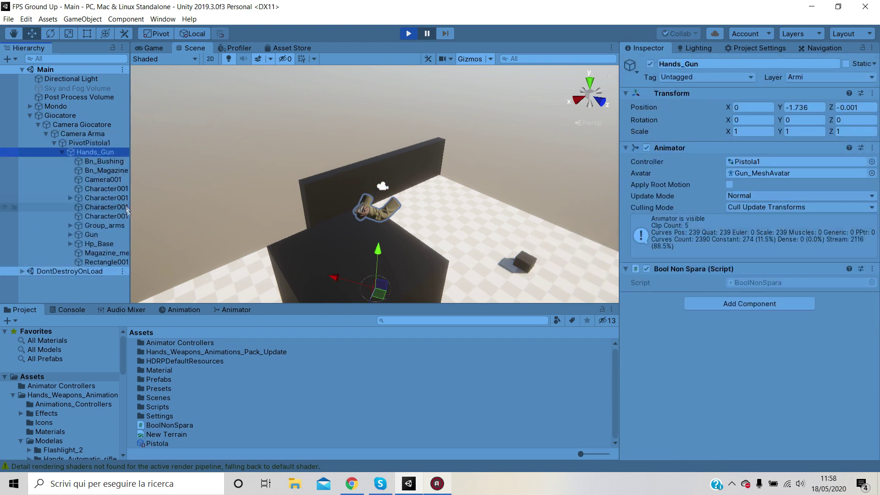
pyautogui.click(93, 143)
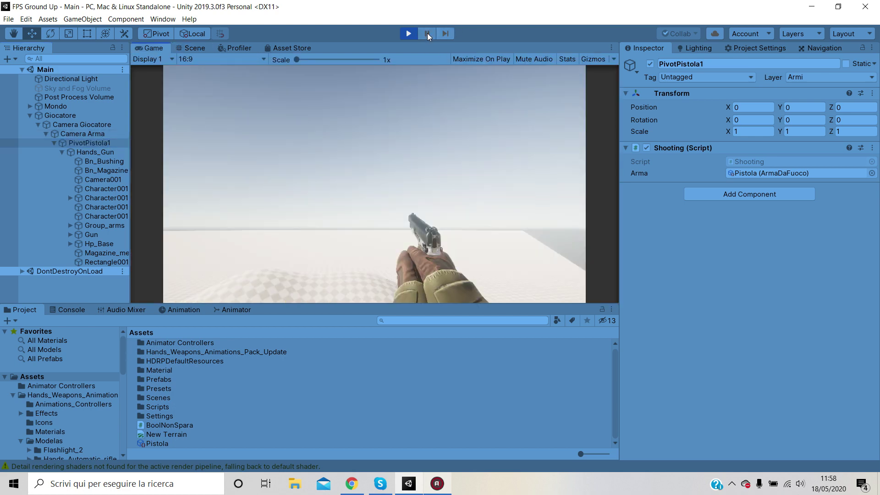
pyautogui.hotkey('ctrl', 'p')
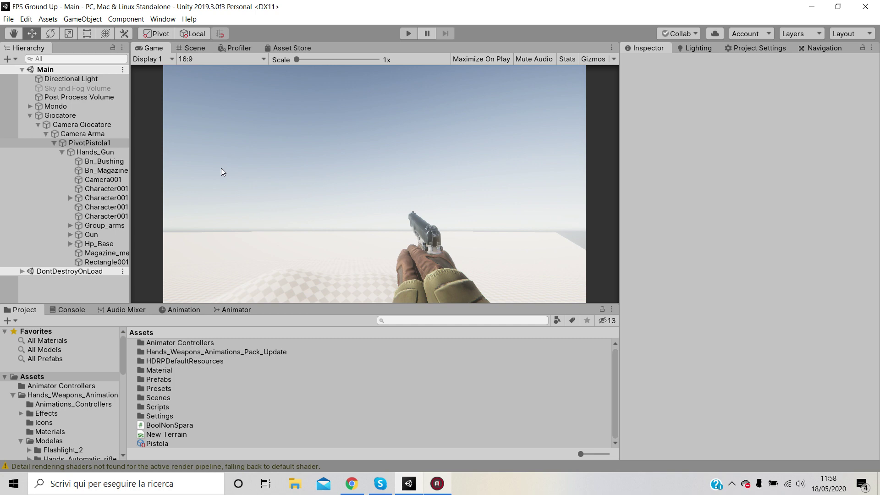
# Step: Check Camera Arma outside play mode and review Giocatore's Arma Manager and Sincronizzatore Animazioni scripts
pyautogui.click(78, 134)
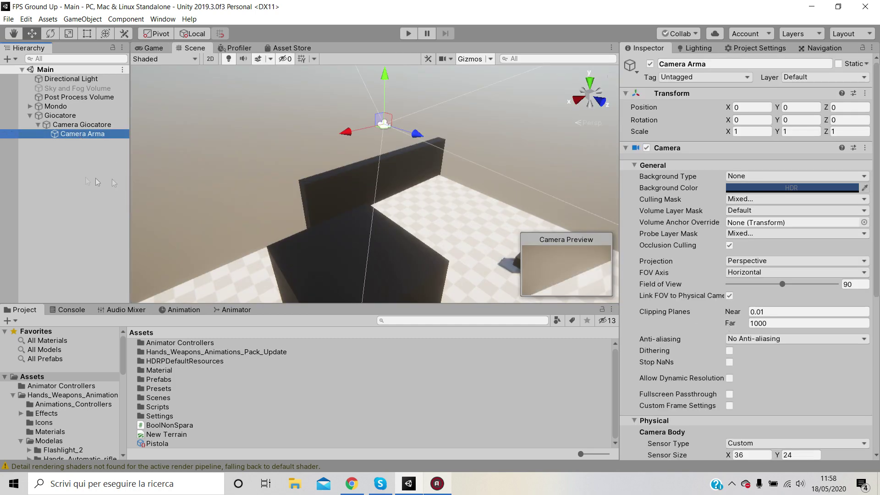
pyautogui.click(55, 115)
pyautogui.scroll(-4, 684, 319)
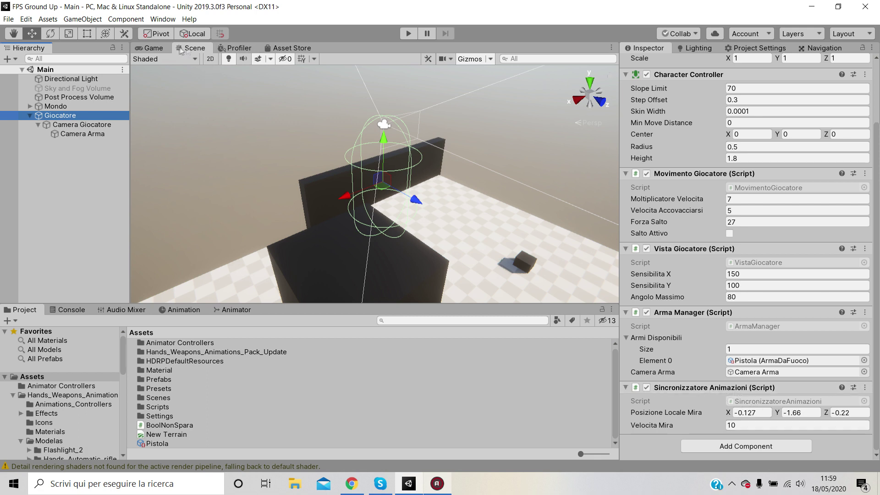
# Step: Display the Base Layer of the Pistola1 animator controller and examine its Idle, Cammino and Corro states
pyautogui.click(238, 308)
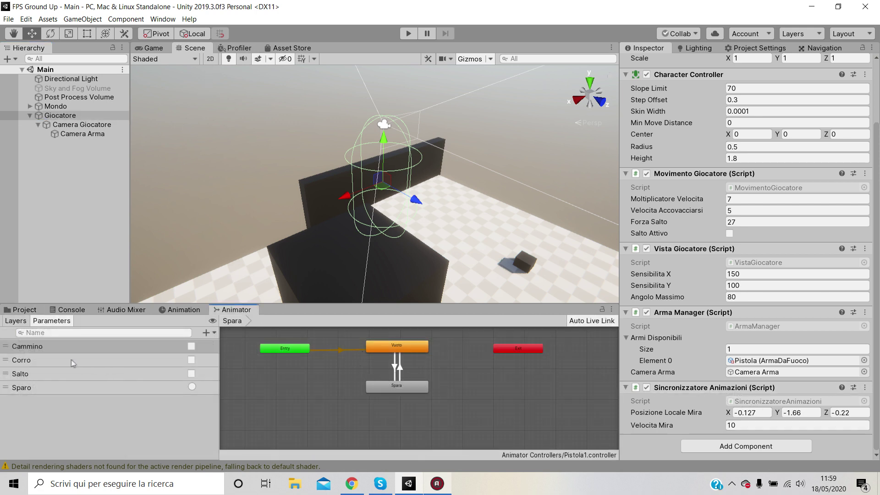
pyautogui.click(15, 320)
pyautogui.click(60, 346)
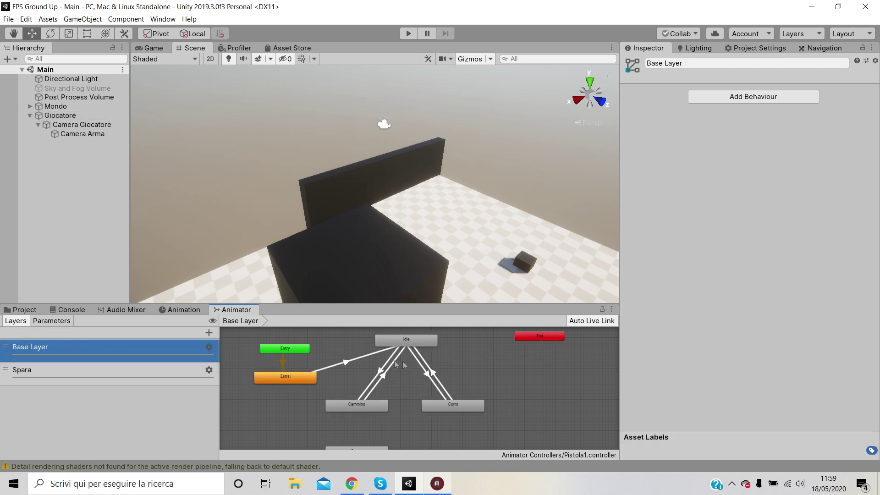
pyautogui.scroll(3, 402, 374)
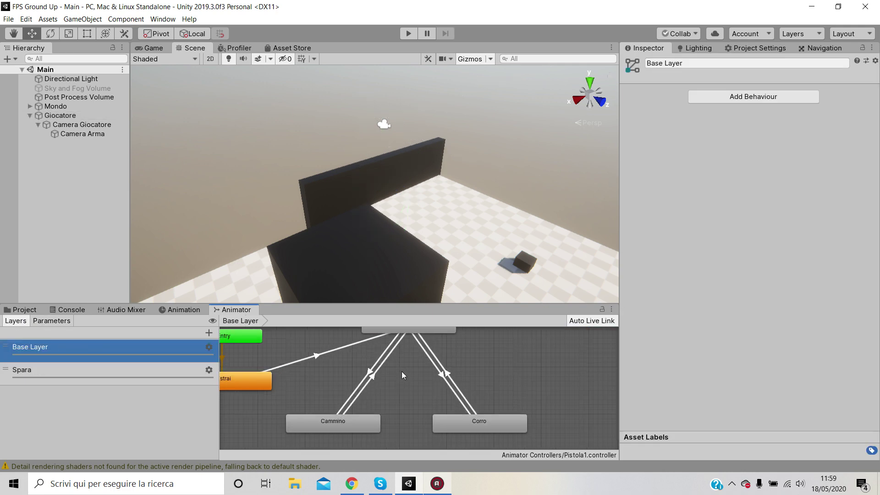
pyautogui.moveTo(420, 364); pyautogui.dragTo(418, 382, button='middle')
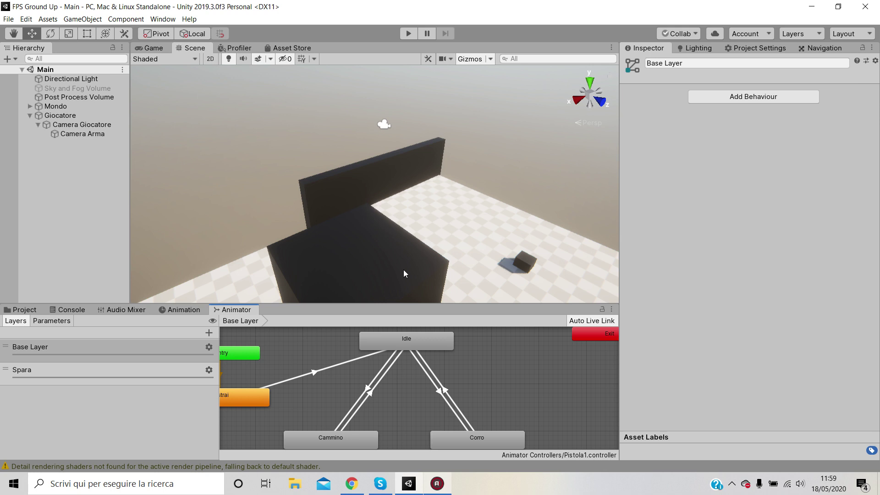
pyautogui.scroll(-2, 492, 389)
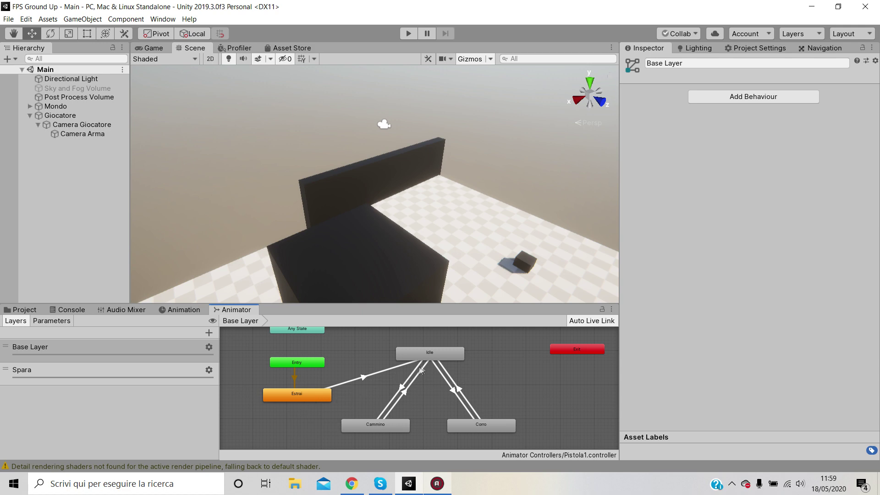
# Step: Look through all of Giocatore's components again, from Transform to Sincronizzatore Animazioni
pyautogui.click(71, 119)
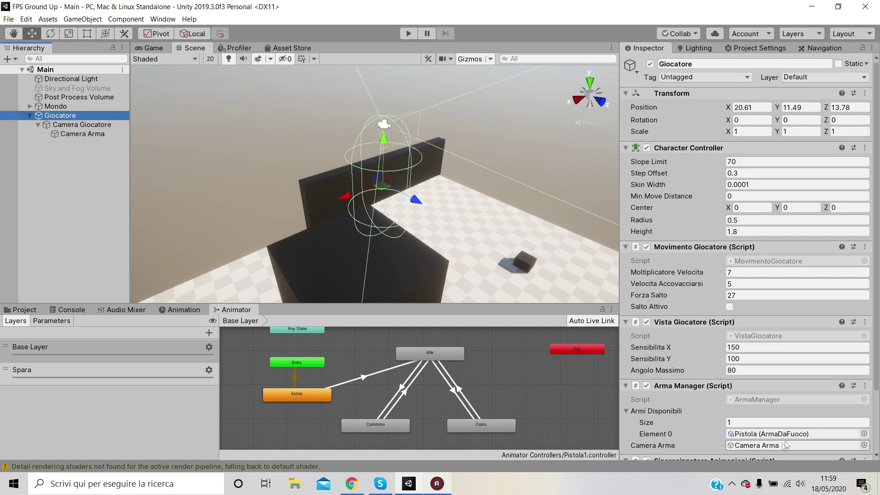
pyautogui.scroll(-3, 789, 433)
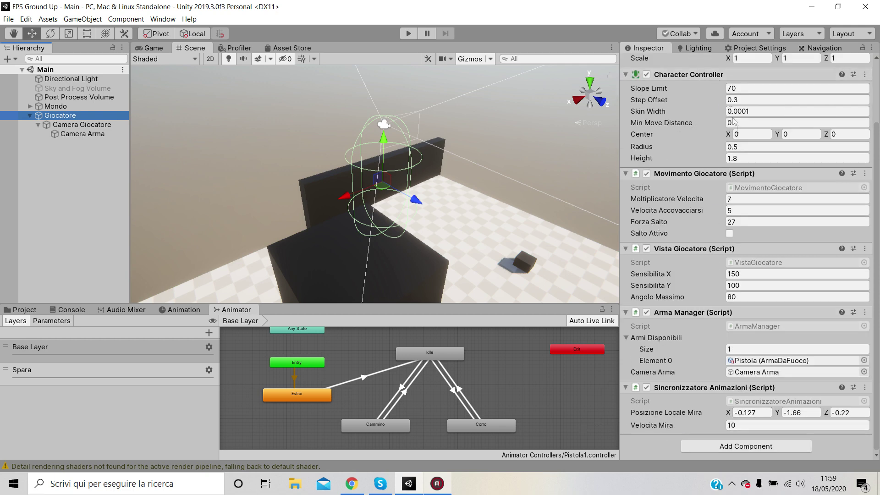
pyautogui.scroll(3, 716, 190)
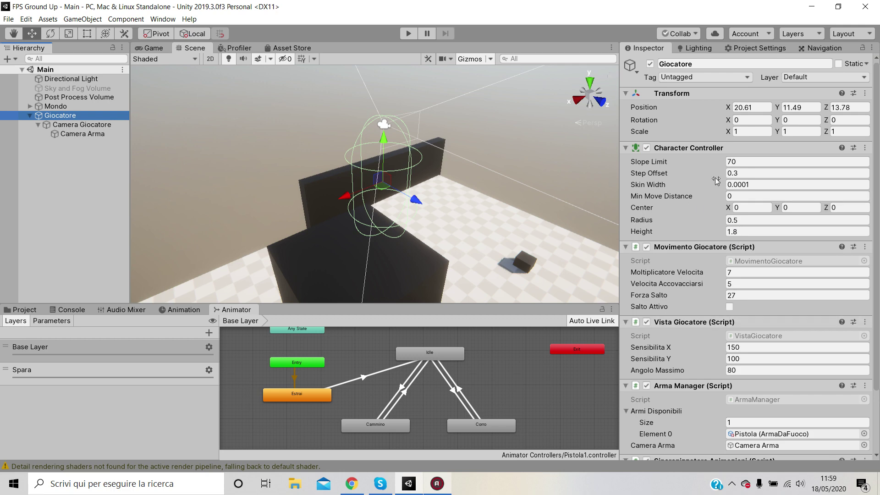
pyautogui.scroll(-3, 712, 185)
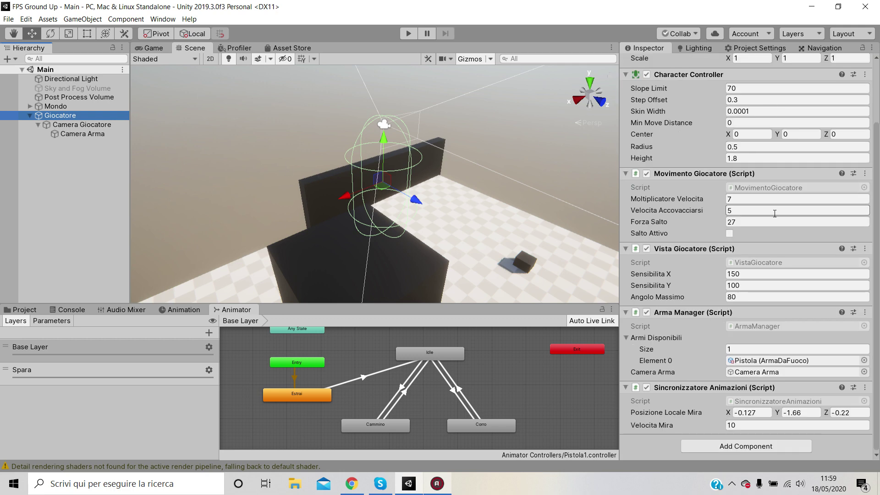
pyautogui.scroll(3, 775, 213)
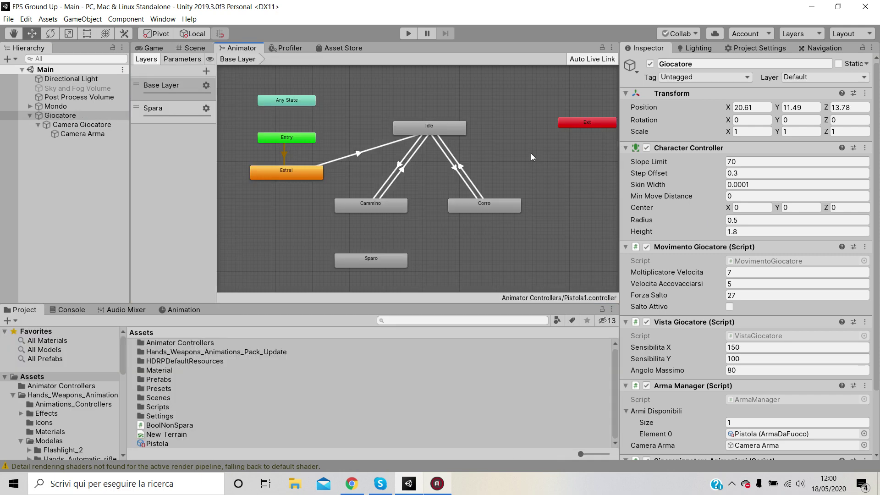
# Step: Inspect the Entry node, the Estrai state and the expanded settings of the Estrai to Idle transition
pyautogui.scroll(1, 341, 152)
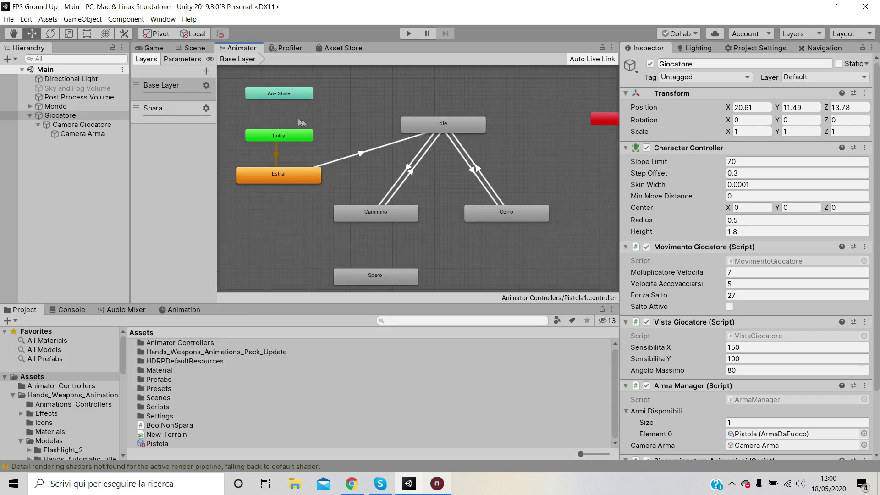
pyautogui.click(279, 138)
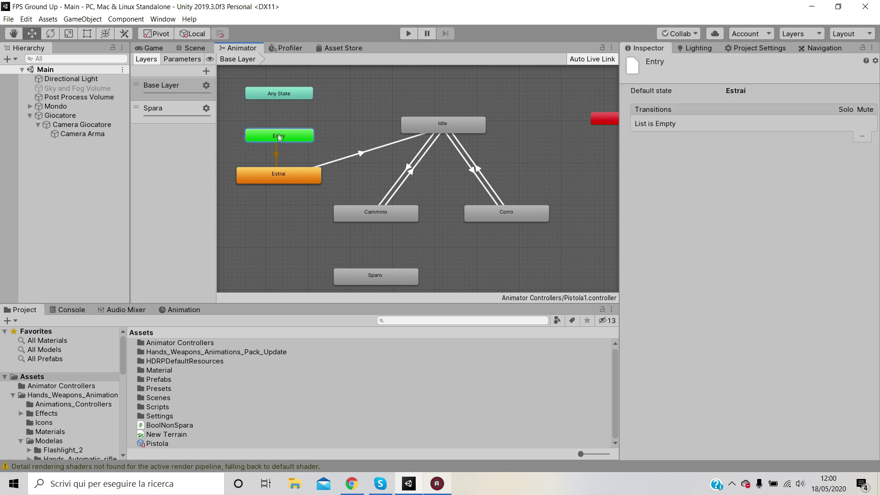
pyautogui.click(285, 176)
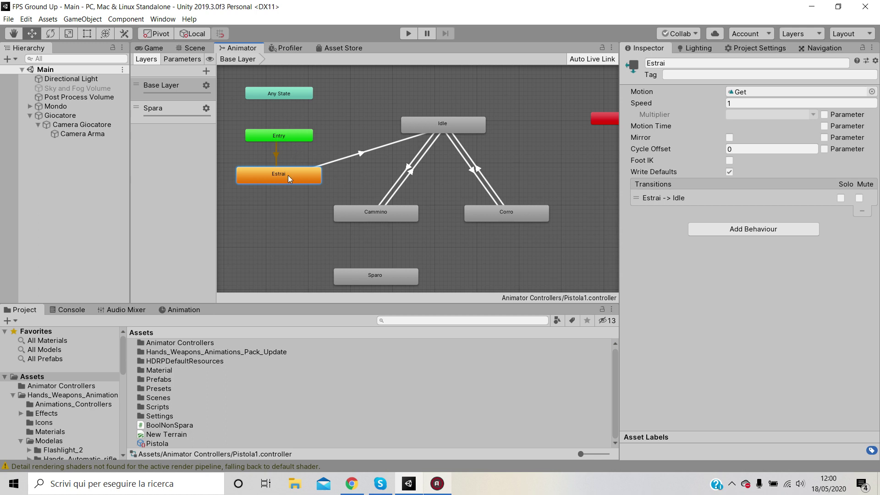
pyautogui.click(360, 154)
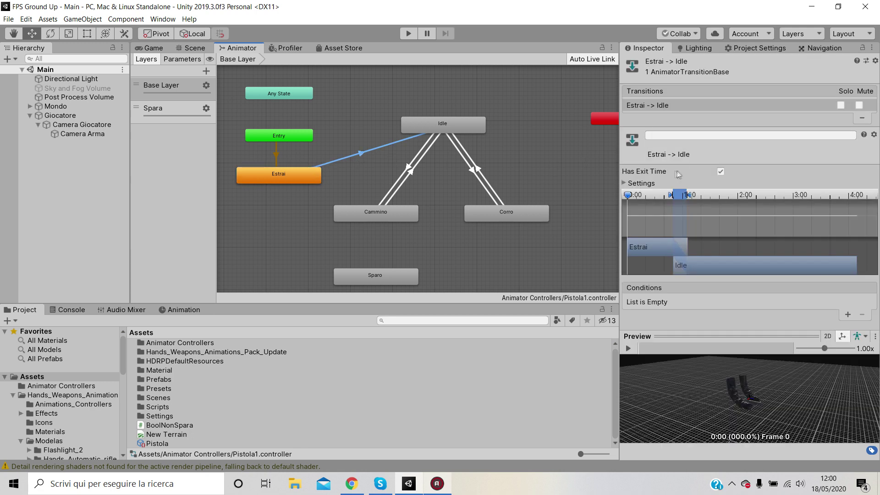
pyautogui.click(624, 183)
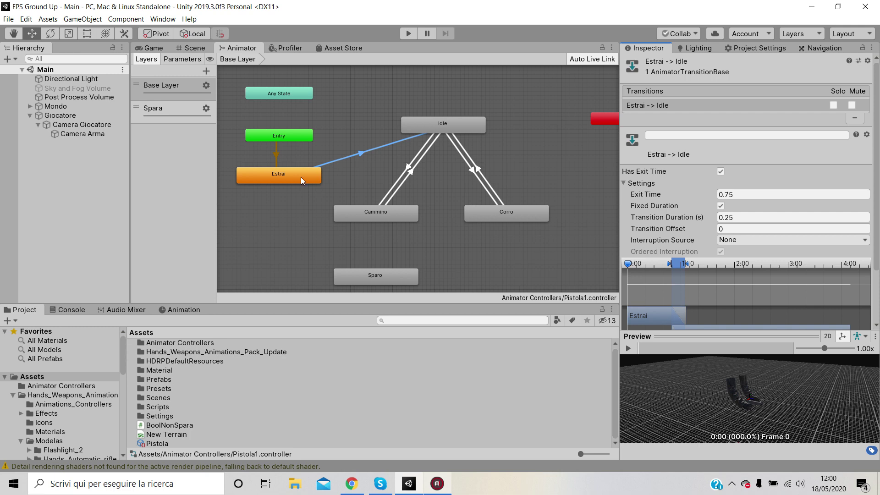
# Step: Inspect the Idle state and its transitions to Cammino and Corro alongside the animator parameters and the Corro transition's condition
pyautogui.click(448, 128)
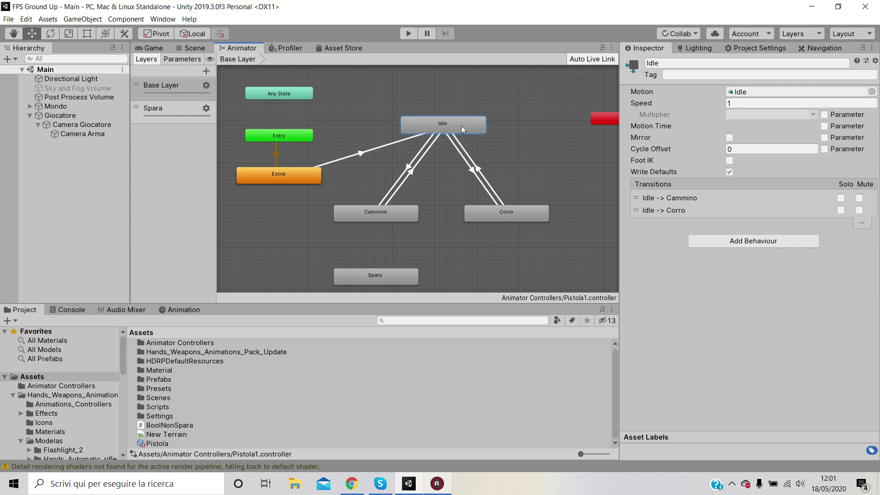
pyautogui.click(409, 166)
pyautogui.click(181, 59)
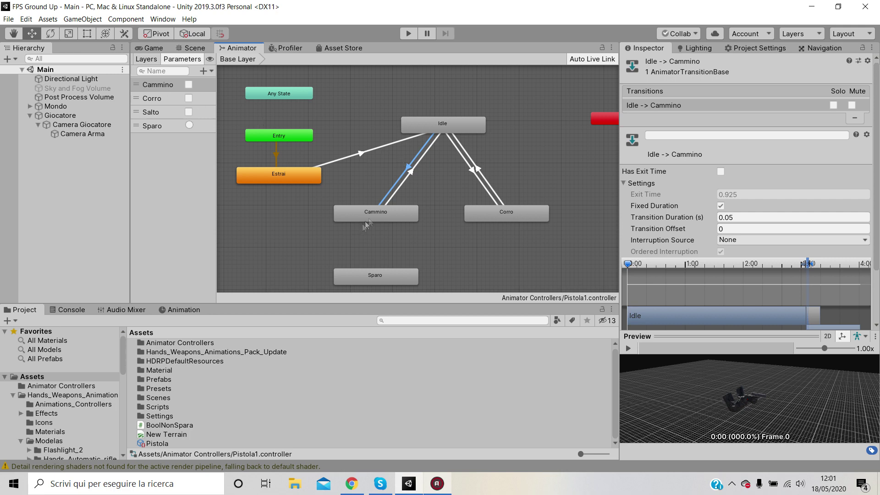
pyautogui.click(157, 101)
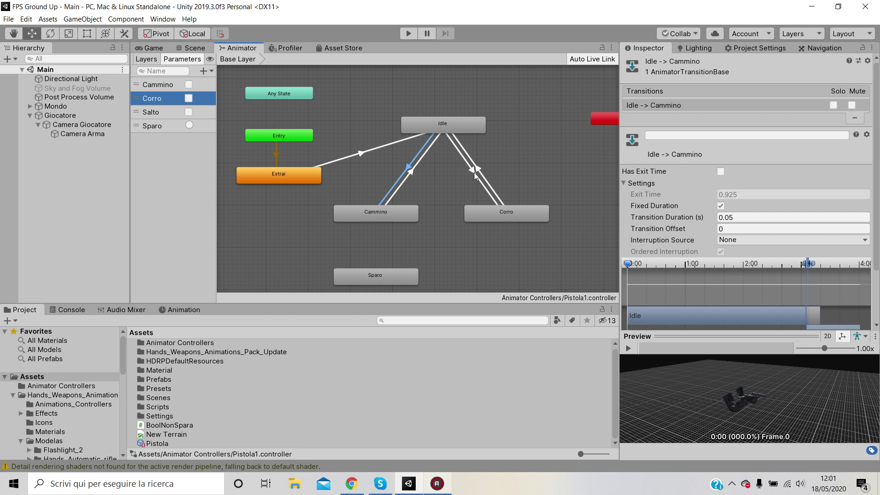
pyautogui.click(472, 170)
pyautogui.scroll(-3, 681, 226)
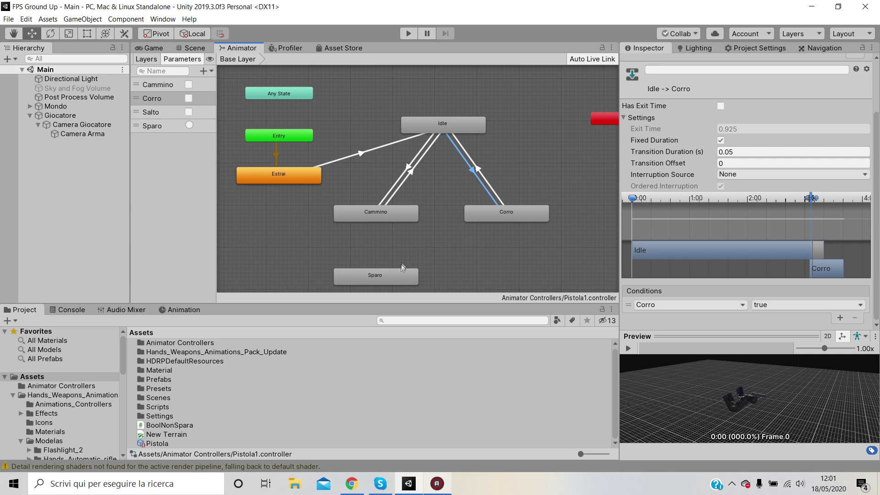
# Step: Delete the Sparo state from the Base Layer of the Pistola1 animator
pyautogui.click(379, 274)
pyautogui.press('Delete')
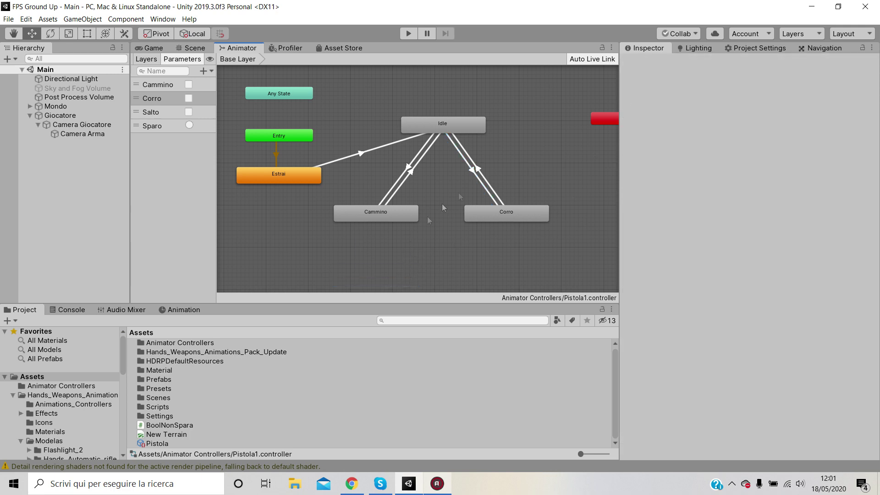
pyautogui.press('a')
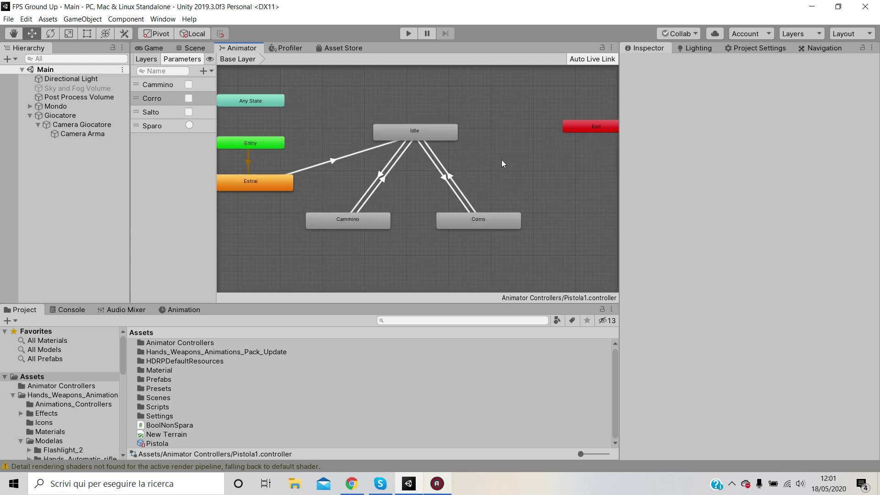
pyautogui.press('a')
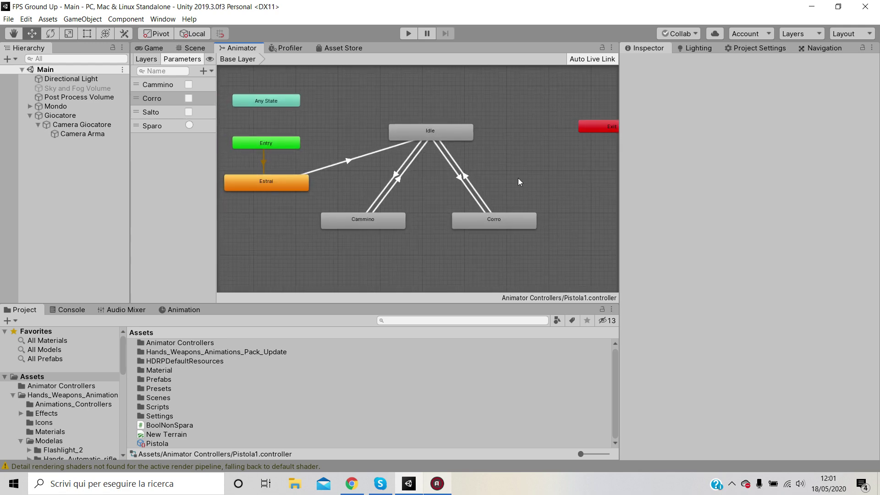
# Step: Inspect the Corro to Idle and Idle to Cammino transitions, their conditions, and the Cammino and Corro parameters they use
pyautogui.click(467, 178)
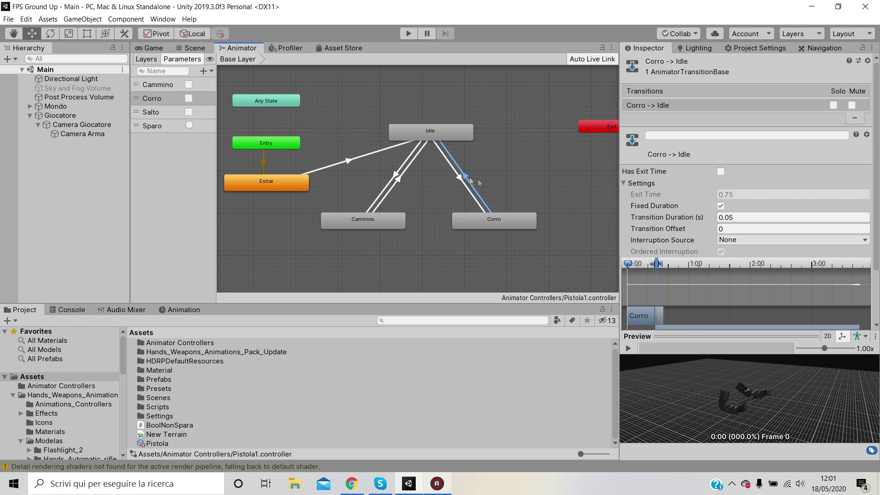
pyautogui.scroll(-3, 747, 202)
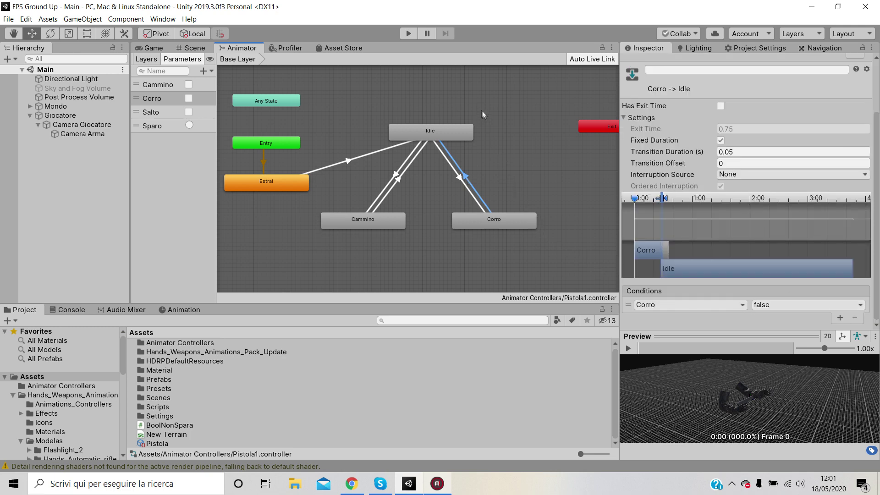
pyautogui.press('a')
pyautogui.click(164, 85)
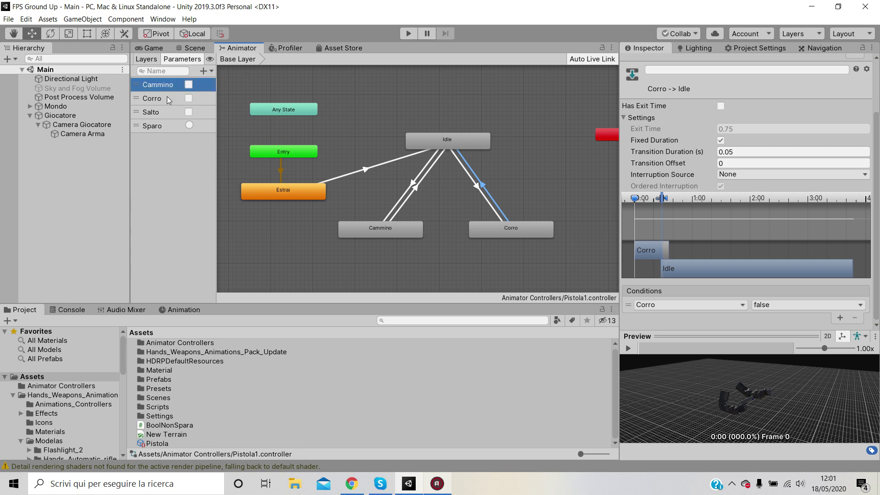
pyautogui.click(167, 99)
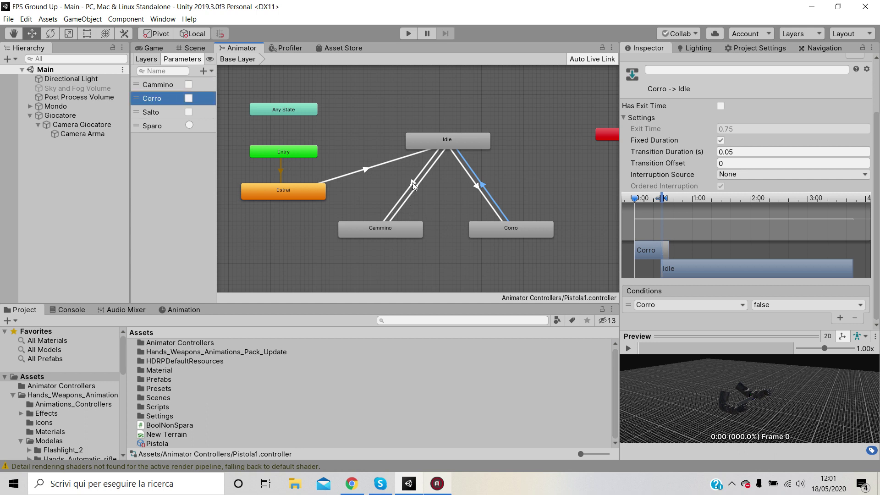
pyautogui.click(413, 185)
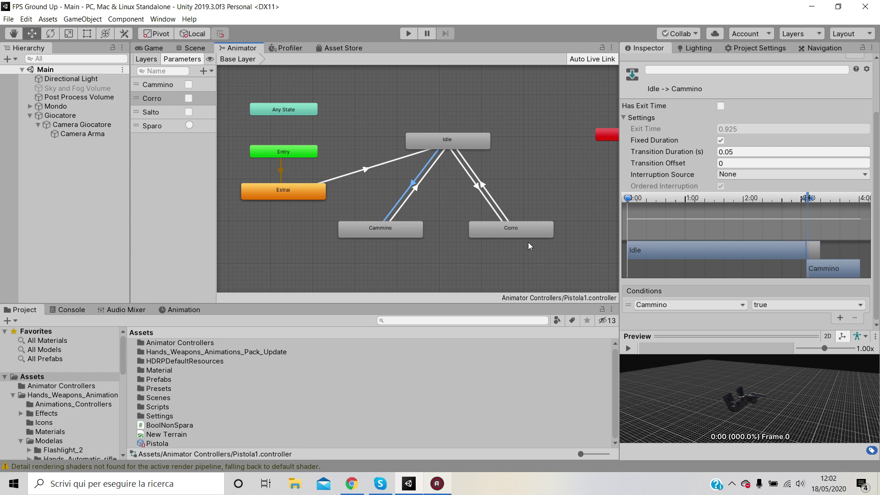
pyautogui.moveTo(584, 177); pyautogui.dragTo(571, 178, button='middle')
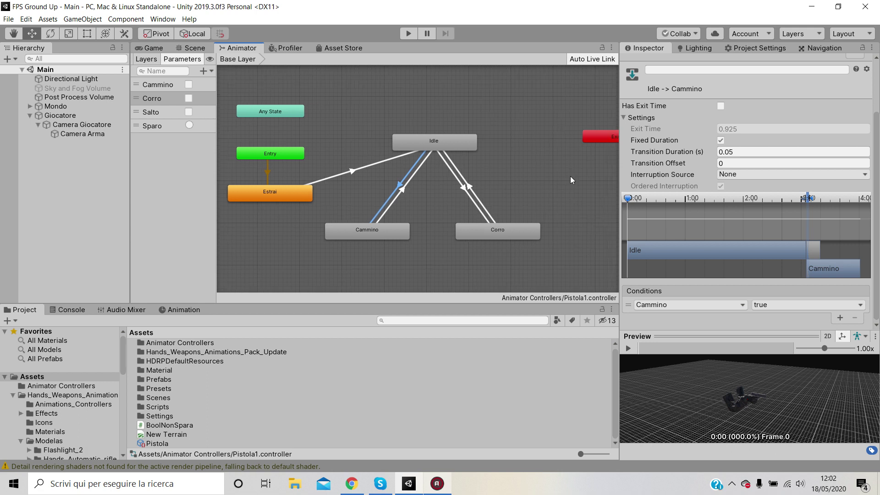
# Step: Display the Spara layer of the animator and inspect its default Vuoto state
pyautogui.click(146, 59)
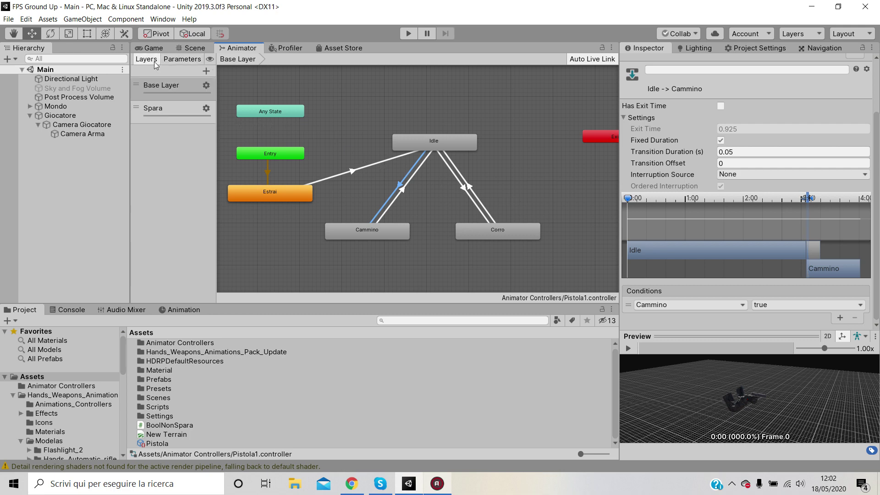
pyautogui.click(166, 107)
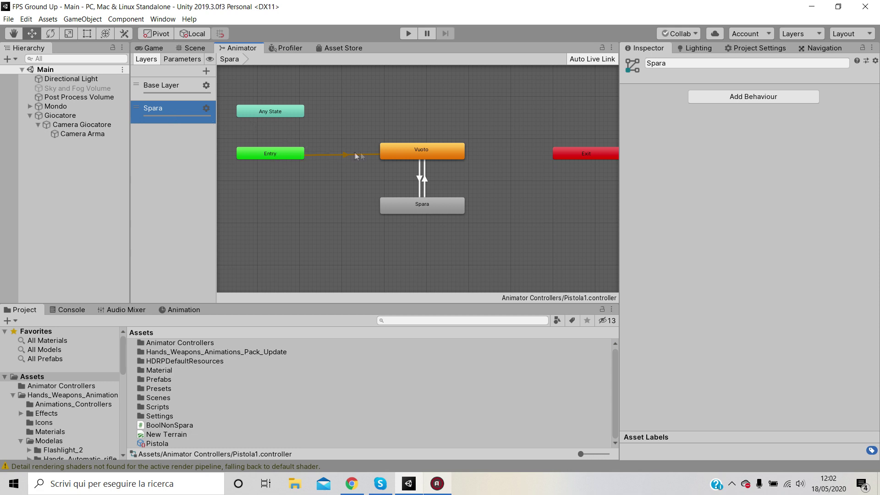
pyautogui.click(430, 151)
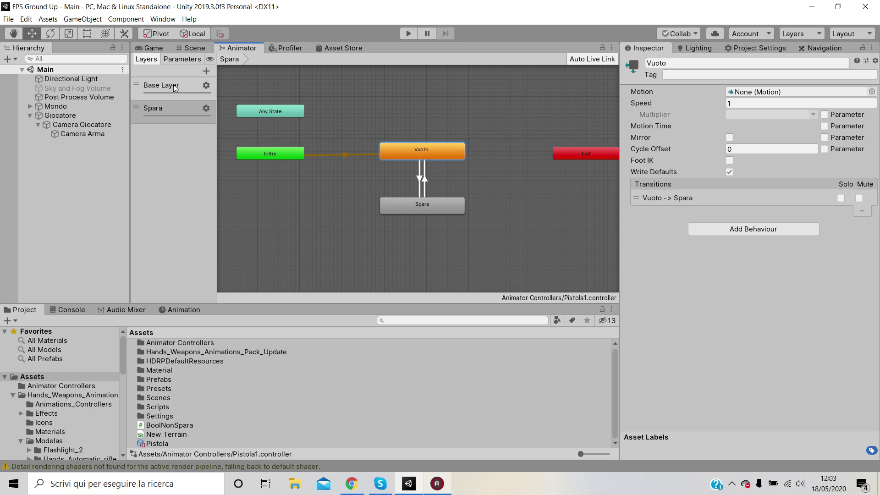
# Step: Compare the weight, mask and blending settings of the Spara layer and the Base Layer
pyautogui.click(180, 105)
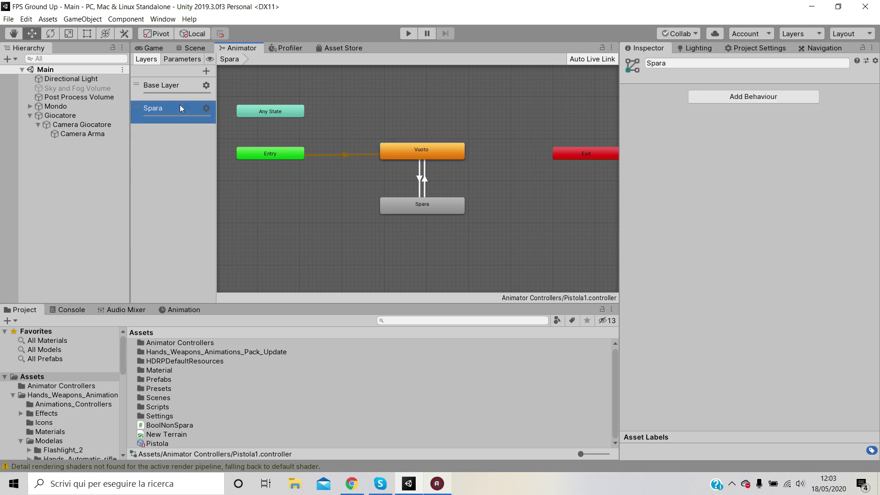
pyautogui.click(205, 108)
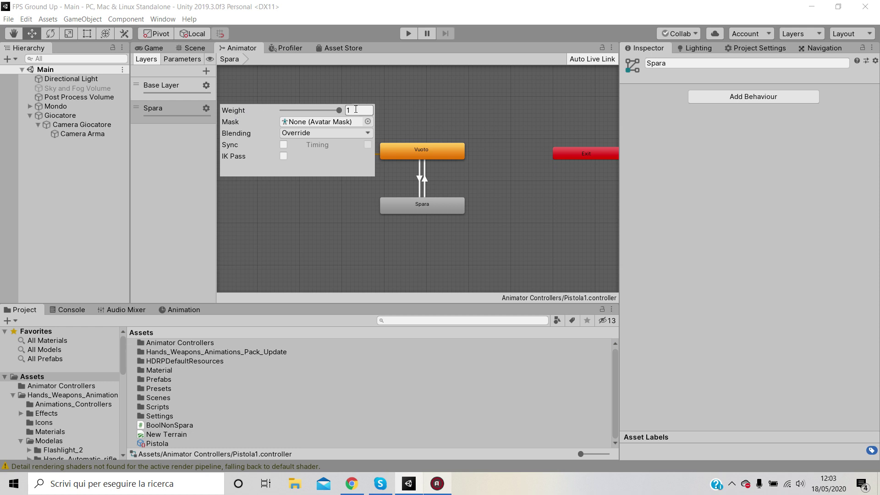
pyautogui.click(206, 85)
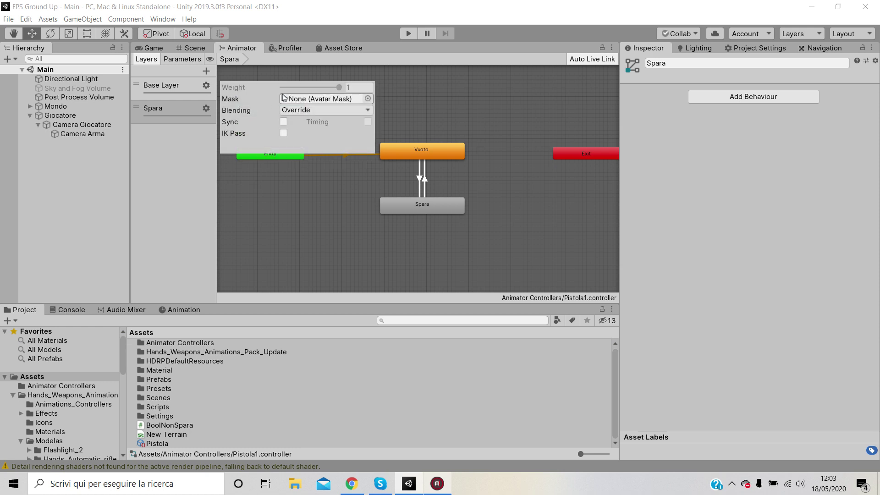
pyautogui.click(174, 108)
pyautogui.doubleClick(174, 107)
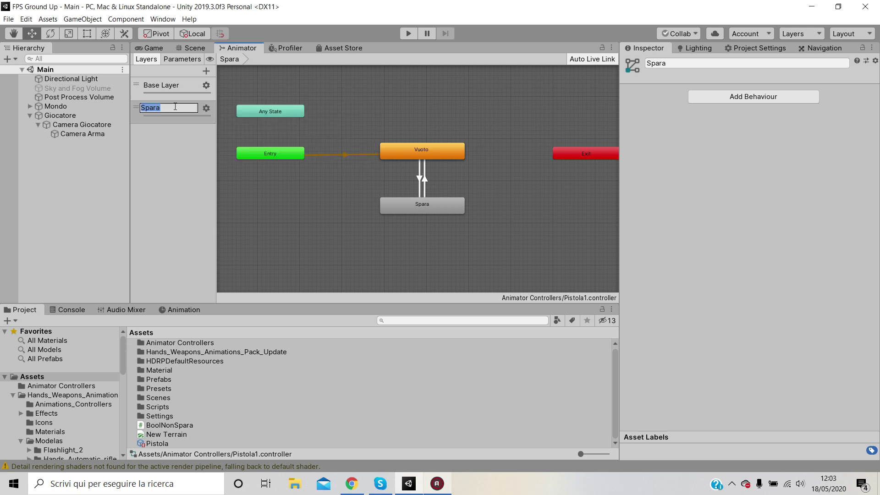
pyautogui.click(176, 120)
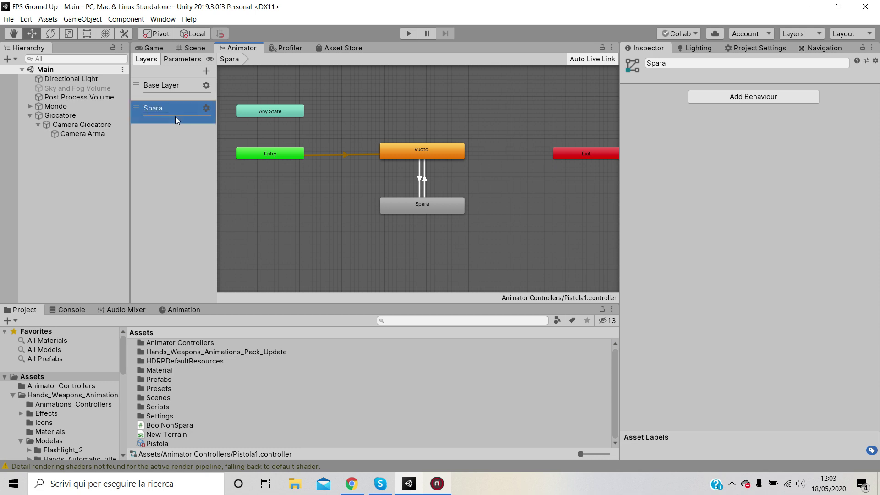
# Step: Inspect the Vuoto and Spara states, the Vuoto to Spara transition and the Sparo trigger parameter in its condition
pyautogui.click(413, 151)
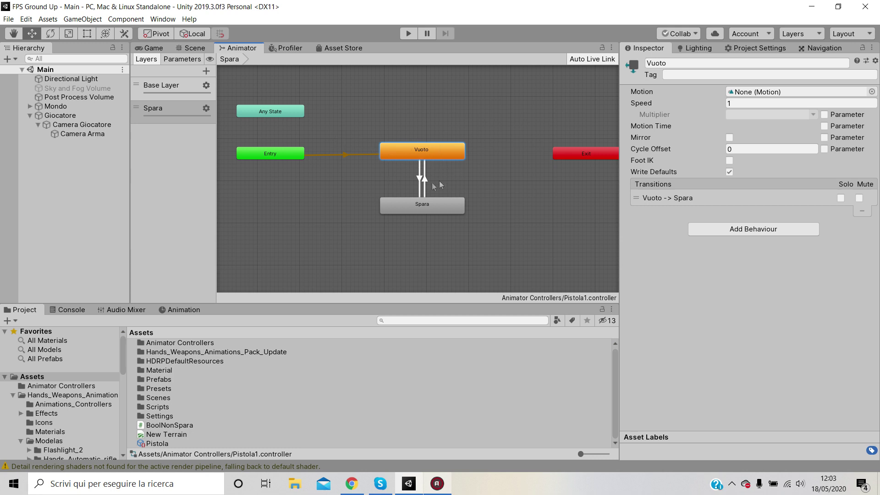
pyautogui.click(425, 204)
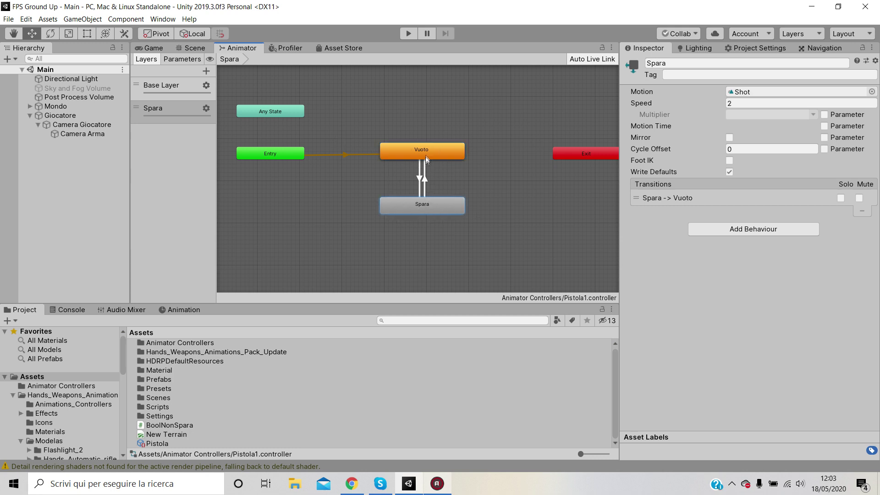
pyautogui.click(419, 174)
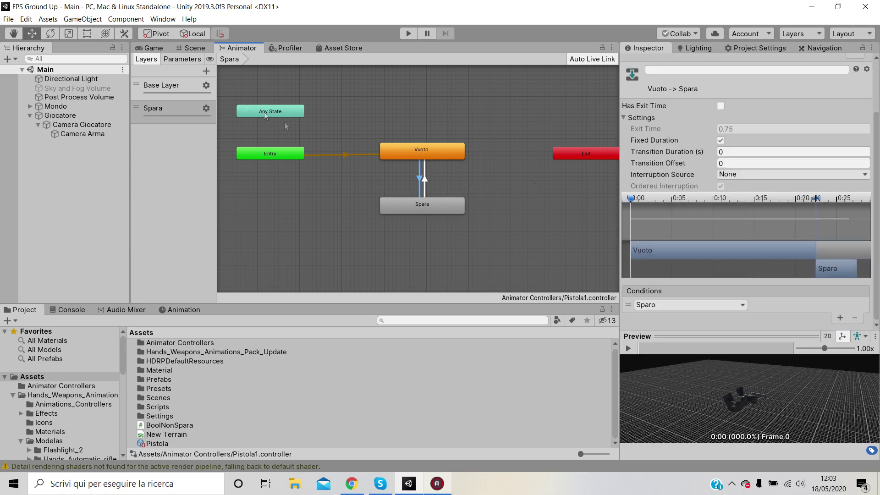
pyautogui.click(182, 59)
pyautogui.click(154, 126)
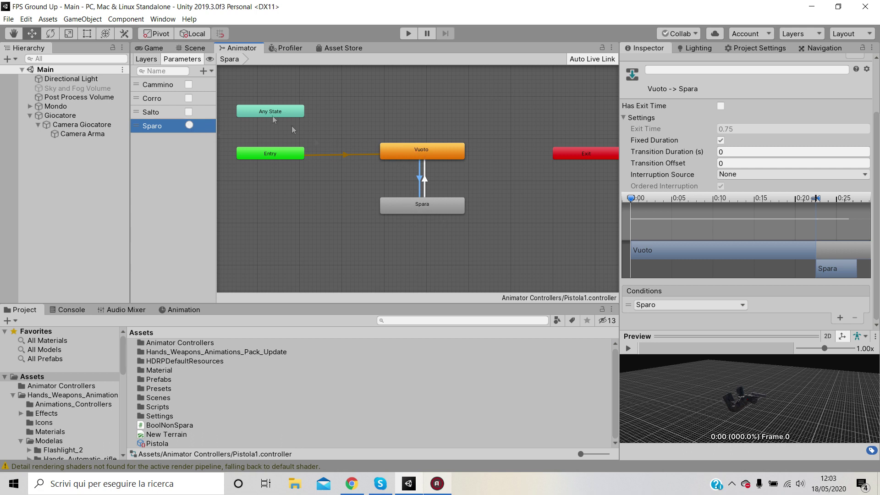
# Step: Return to the Spara layer and inspect its Spara state and the settings of the Spara to Vuoto transition
pyautogui.click(151, 58)
pyautogui.click(179, 112)
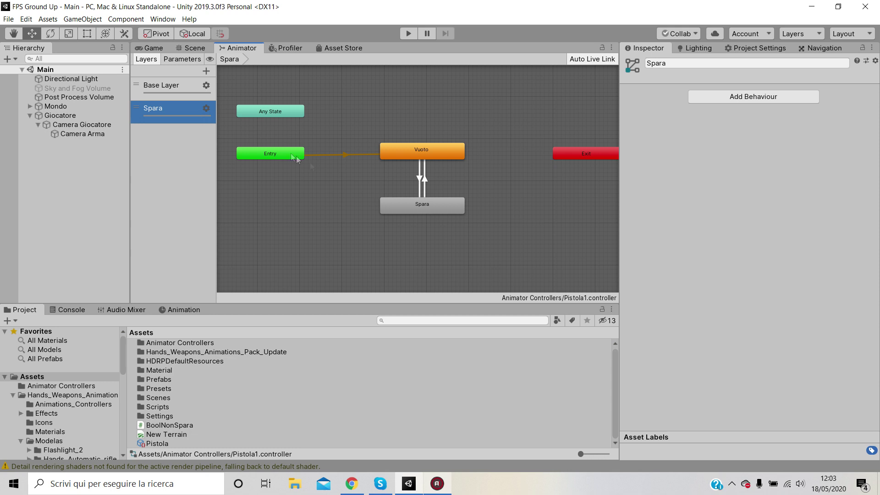
pyautogui.click(430, 209)
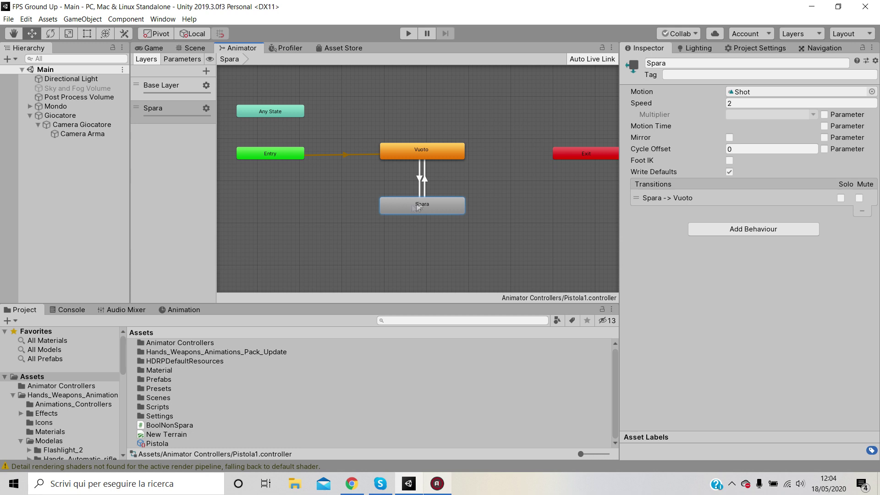
pyautogui.click(425, 178)
pyautogui.scroll(-3, 878, 155)
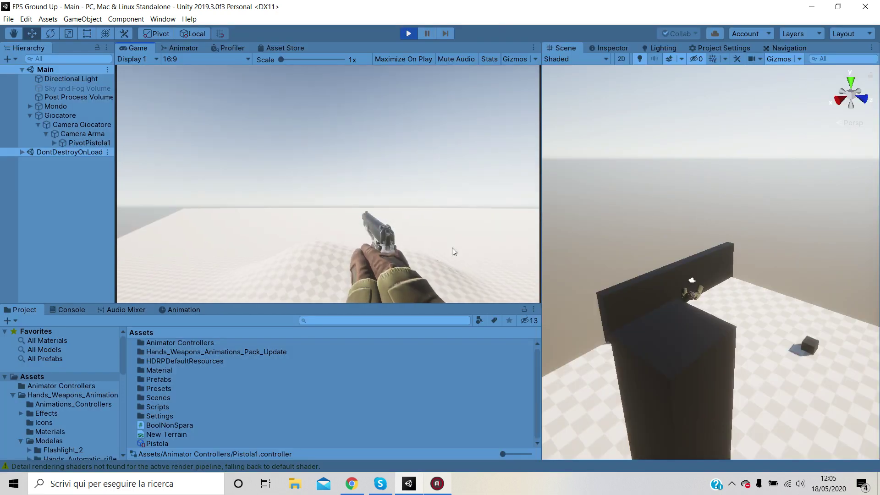
# Step: Test the player's pistol in the running game
pyautogui.rightClick(466, 228)
pyautogui.rightClick(466, 230)
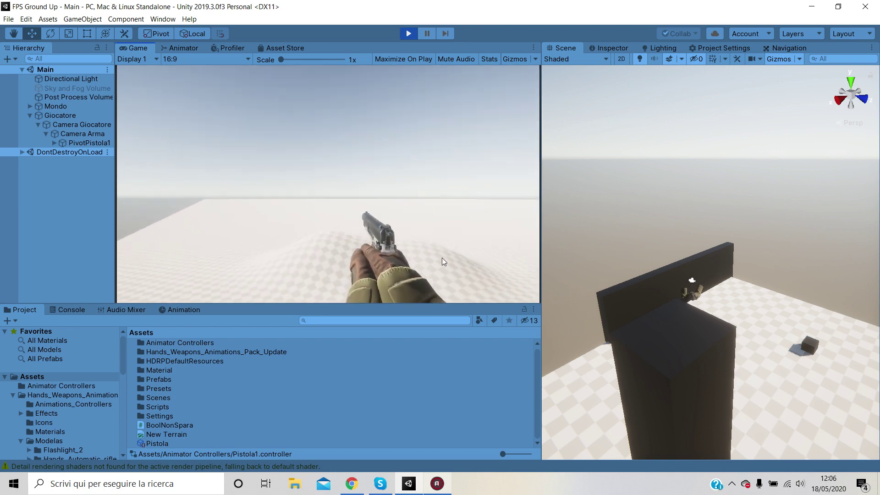
pyautogui.rightClick(442, 258)
pyautogui.rightClick(444, 251)
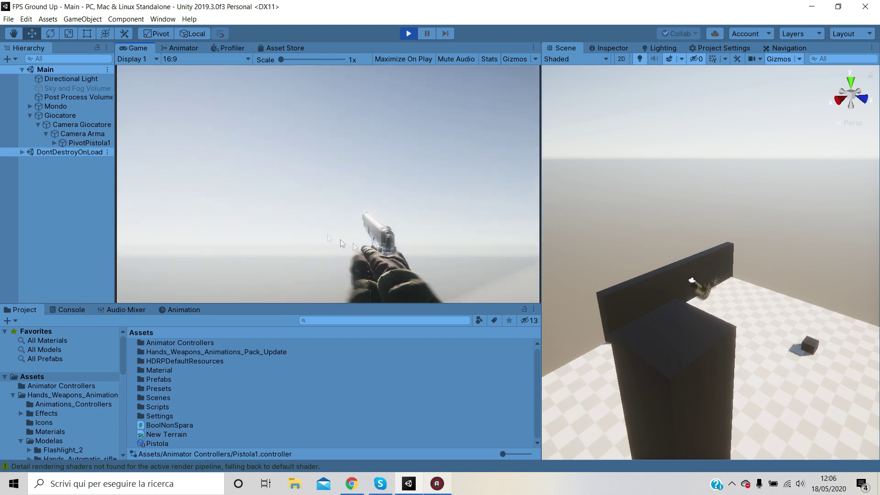
# Step: Examine Camera Arma and the arms with the pistol in the Scene view while looking around in the game
pyautogui.moveTo(732, 304); pyautogui.dragTo(709, 232, button='right')
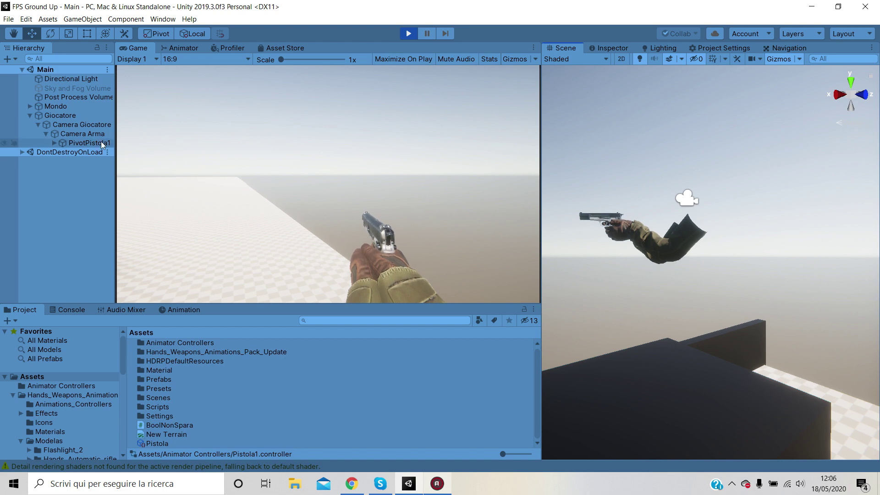
pyautogui.click(63, 134)
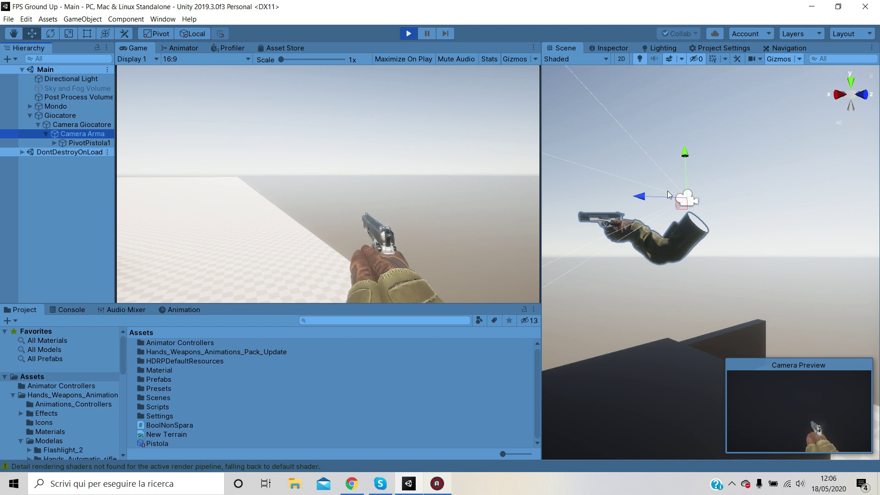
pyautogui.click(440, 232)
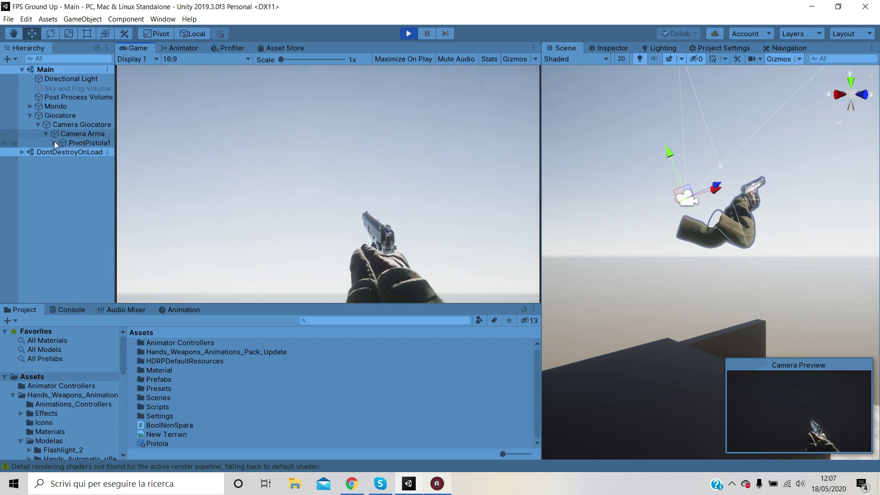
# Step: Expand PivotPistola1 and its Hands_Gun child, then examine PivotPistola1's pivot while looking around in the game
pyautogui.click(54, 143)
pyautogui.click(64, 153)
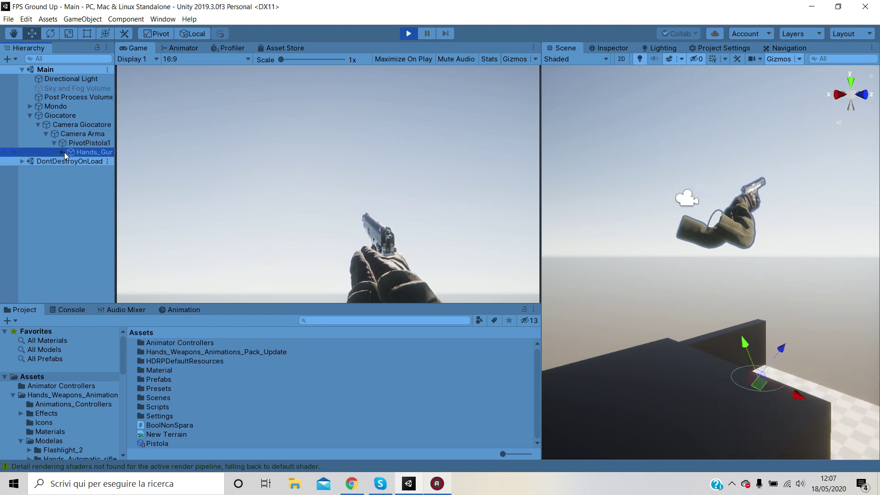
pyautogui.click(62, 153)
pyautogui.click(90, 143)
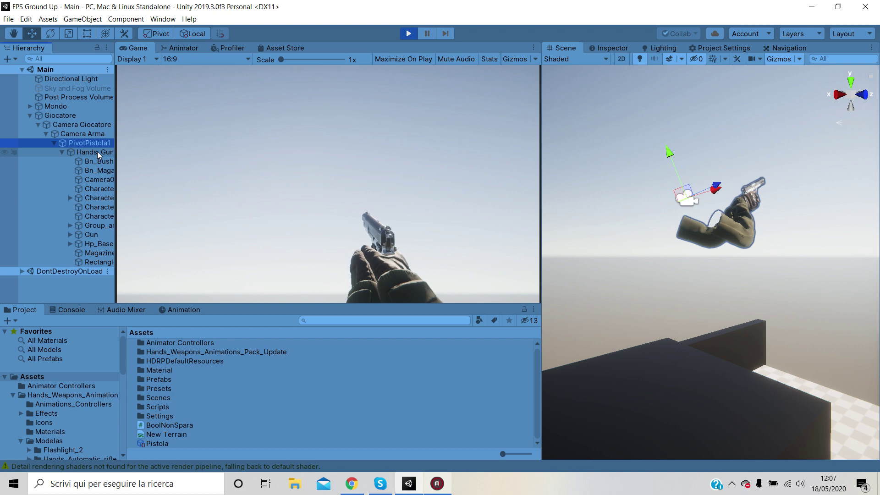
pyautogui.click(344, 222)
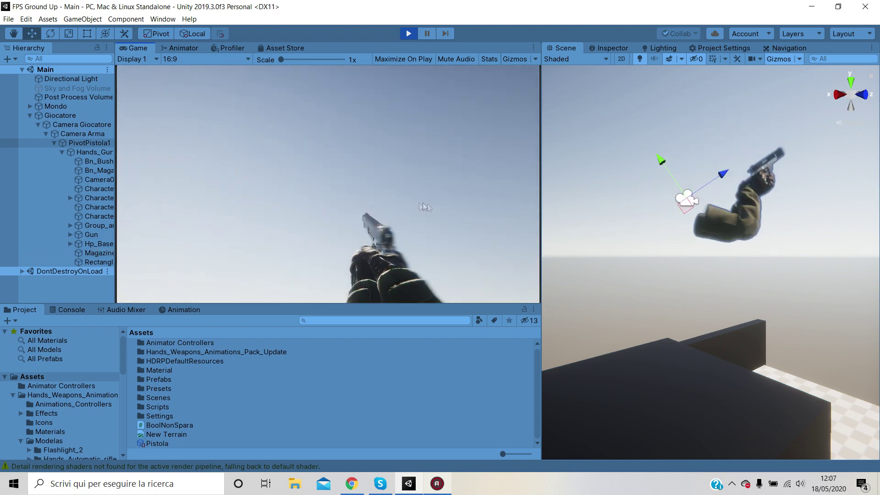
# Step: Compare the pivot of the Hands_Gun model with that of PivotPistola1 while the player's view rotates
pyautogui.click(104, 151)
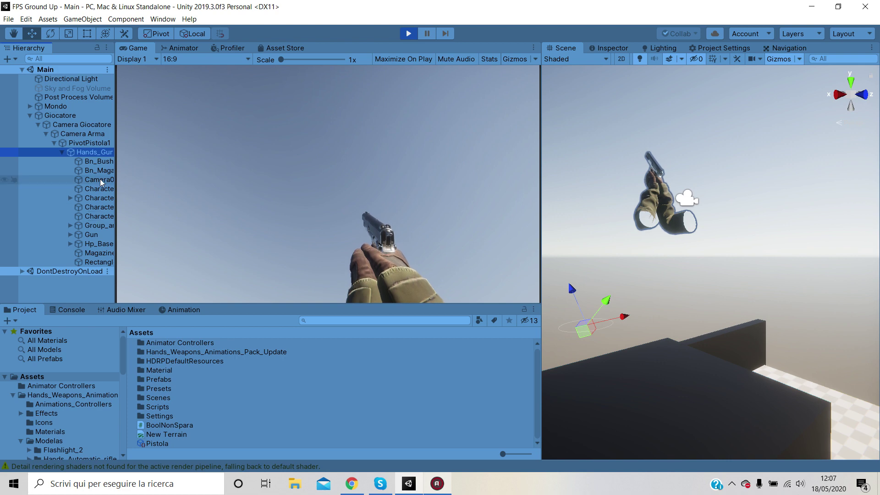
pyautogui.click(389, 204)
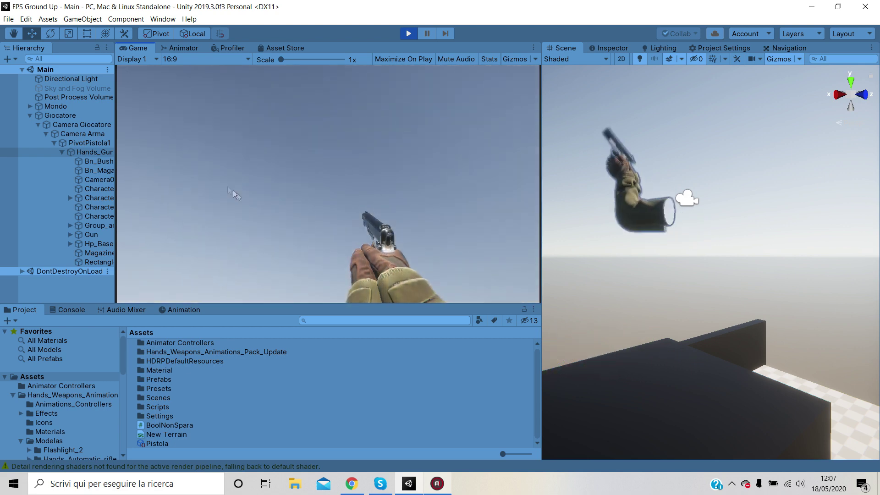
pyautogui.click(89, 142)
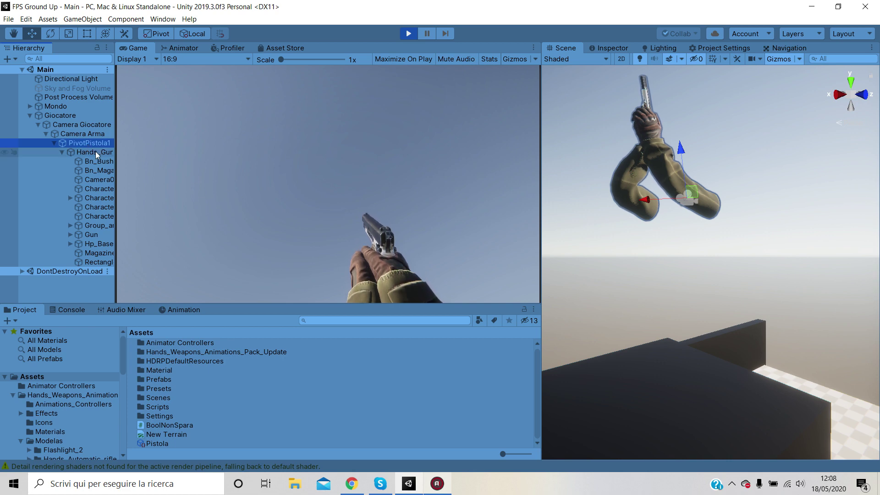
# Step: Examine the pivots of PivotPistola1 and Hands_Gun in the Scene view while looking around and aiming the pistol in the game
pyautogui.click(339, 188)
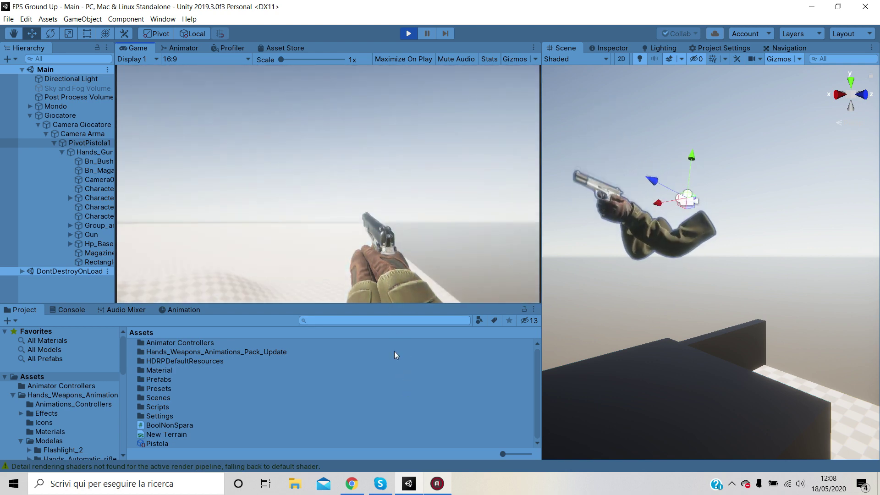
pyautogui.click(103, 152)
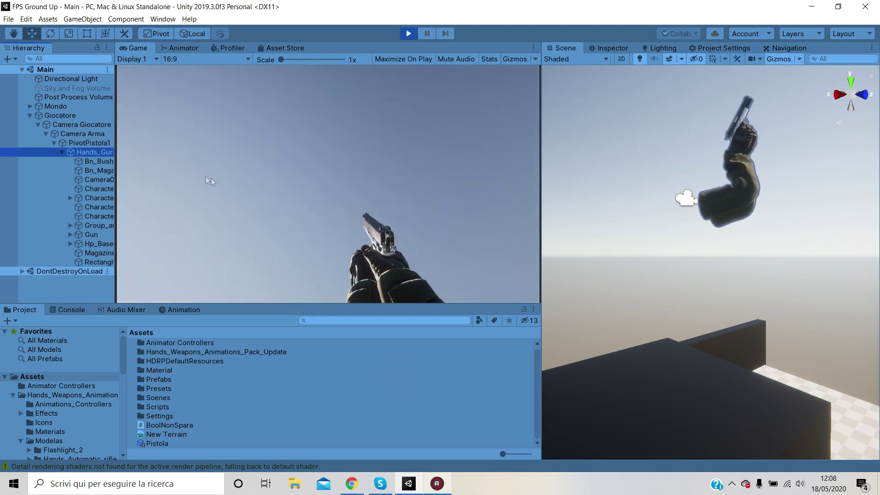
pyautogui.click(427, 243)
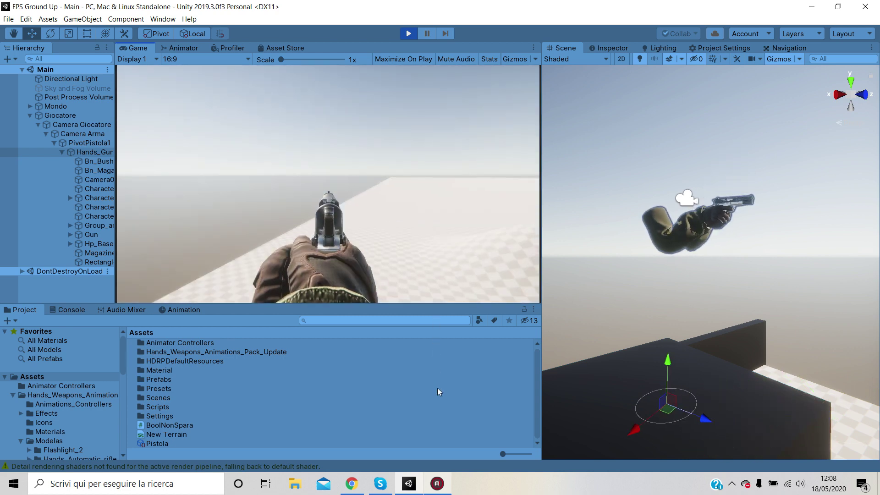
pyautogui.click(456, 416)
pyautogui.rightClick(455, 412)
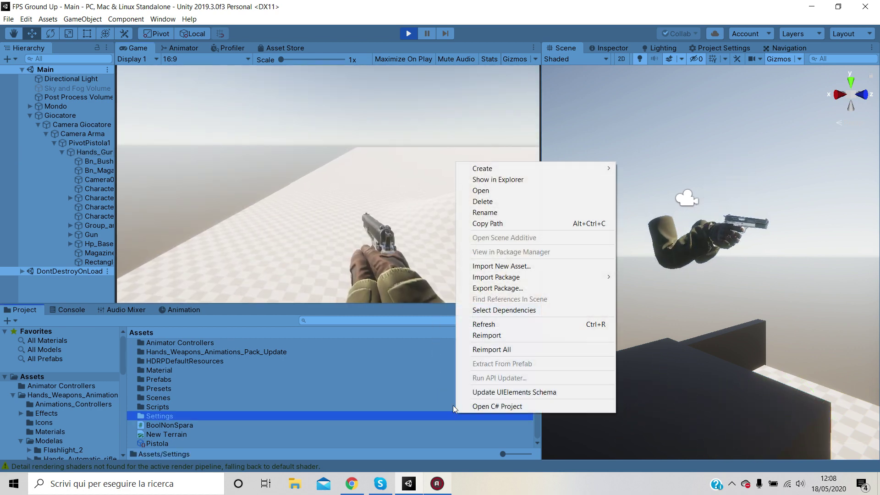
pyautogui.click(408, 240)
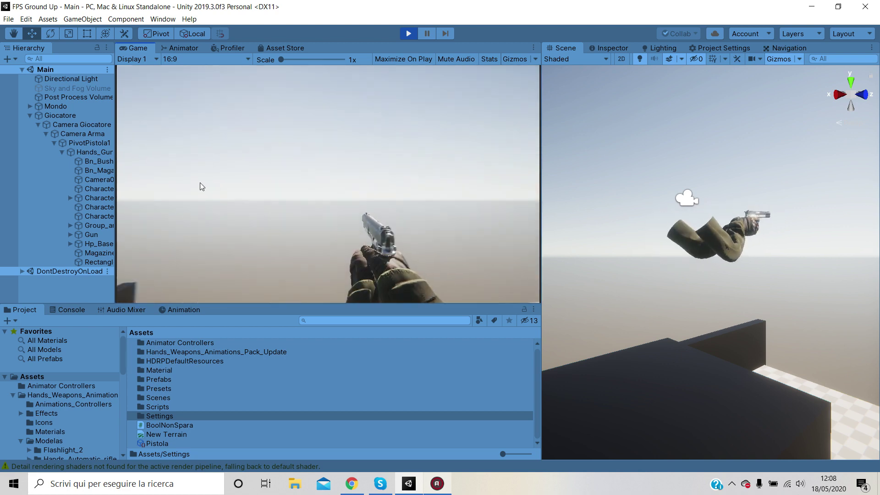
# Step: Compare the pivot positions of Hands_Gun and PivotPistola1 with the view at rest, and check PivotPistola1's pivot again while aiming
pyautogui.click(104, 154)
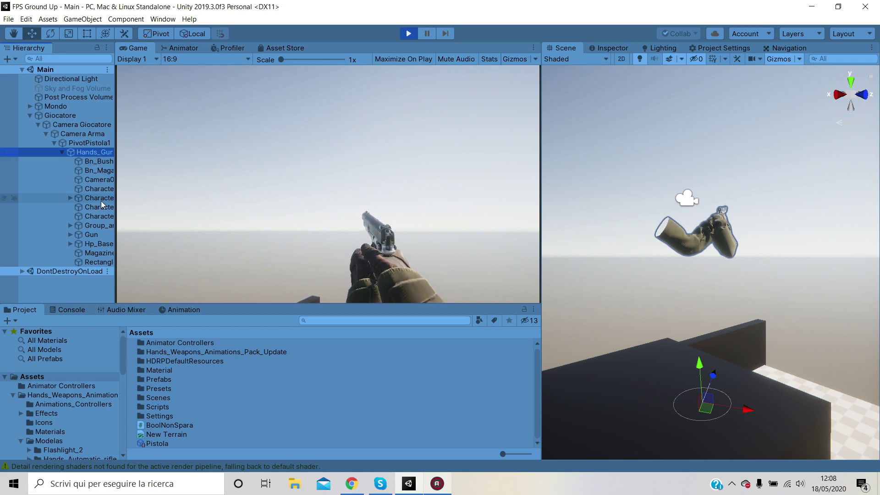
pyautogui.click(93, 142)
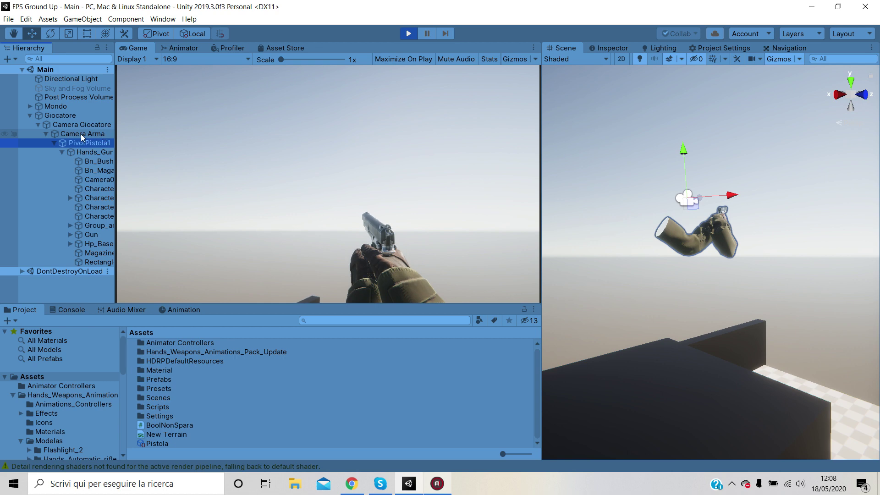
pyautogui.click(234, 179)
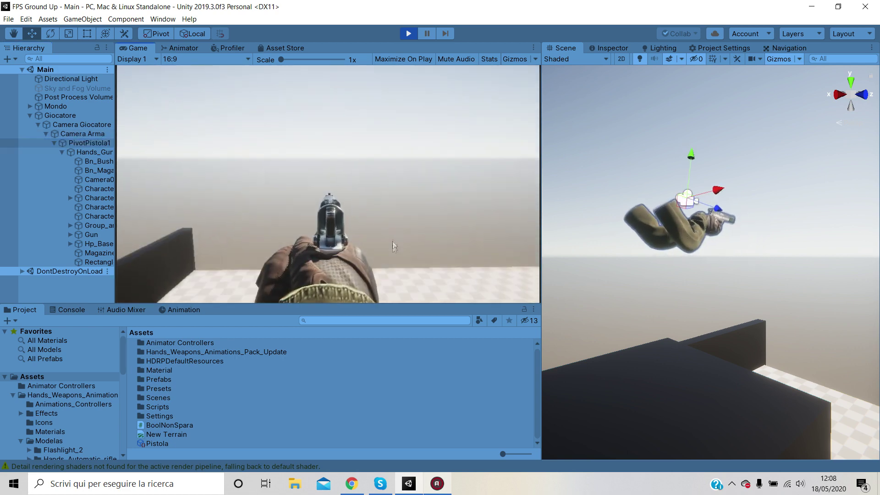